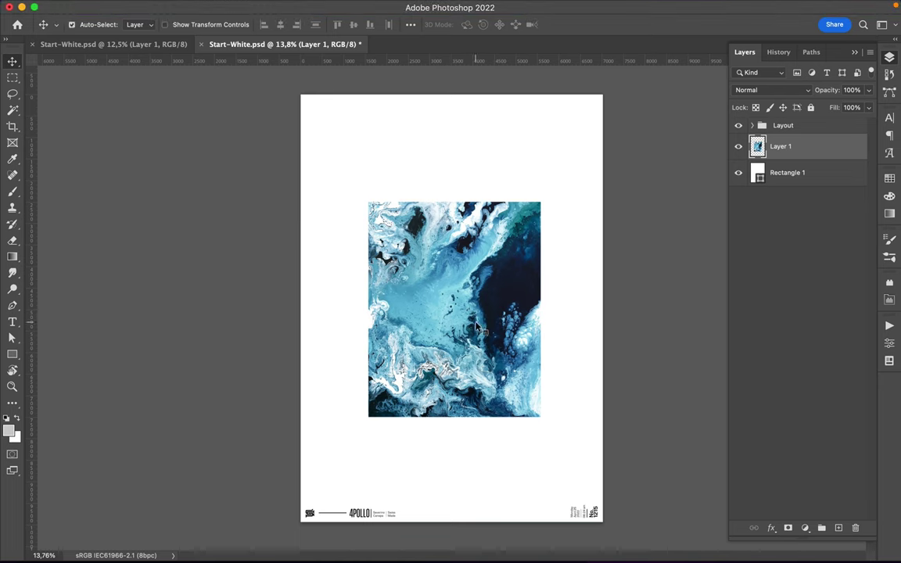
- Lasso a large rough-edged piece onto its own layer, hide Layer 1, and nudge the piece
{"action": "key", "text": "l"}
{"action": "mouse_move", "coordinate": [323, 124]}
{"action": "left_mouse_down"}
{"action": "mouse_move", "coordinate": [321, 316]}
{"action": "mouse_move", "coordinate": [333, 336]}
{"action": "mouse_move", "coordinate": [491, 335]}
{"action": "mouse_move", "coordinate": [492, 133]}
{"action": "mouse_move", "coordinate": [438, 121]}
{"action": "mouse_move", "coordinate": [335, 125]}
{"action": "left_mouse_up"}
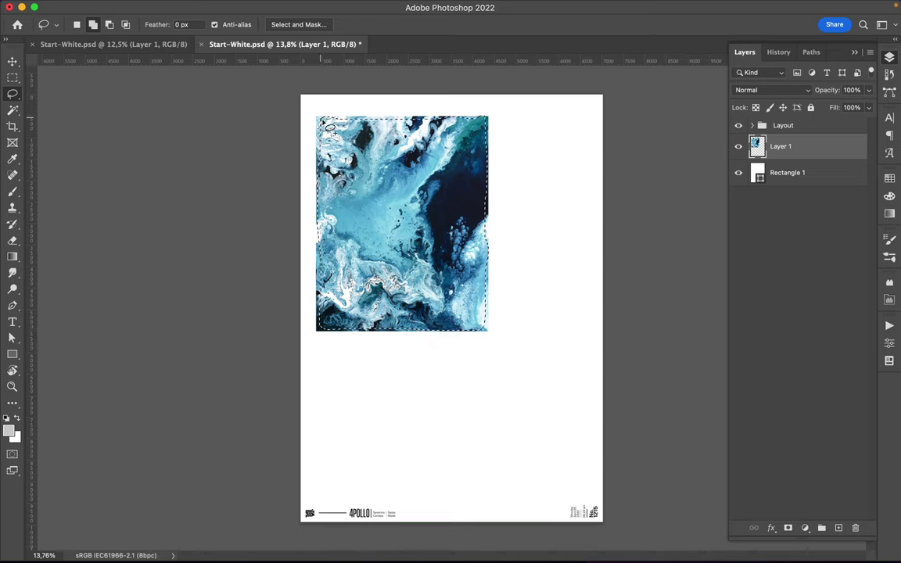
{"action": "key", "text": "ctrl+j"}
{"action": "left_click", "coordinate": [738, 172]}
{"action": "left_click_drag", "start_coordinate": [474, 118], "coordinate": [475, 118]}
{"action": "key", "text": "ctrl+d"}
{"action": "key", "text": "v"}
{"action": "left_click_drag", "start_coordinate": [432, 243], "coordinate": [440, 253]}
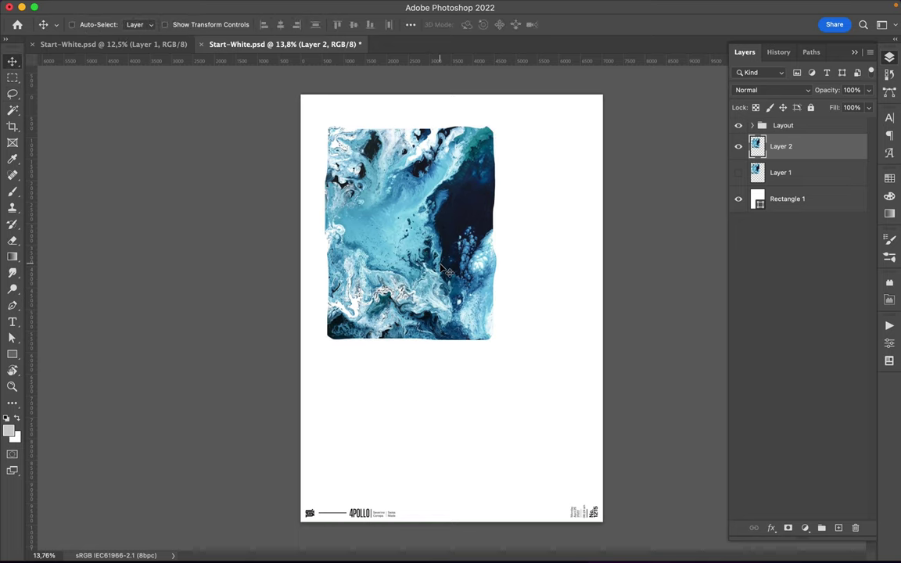
- Tear a thin strip along the image's bottom onto a new layer
{"action": "key", "text": "l"}
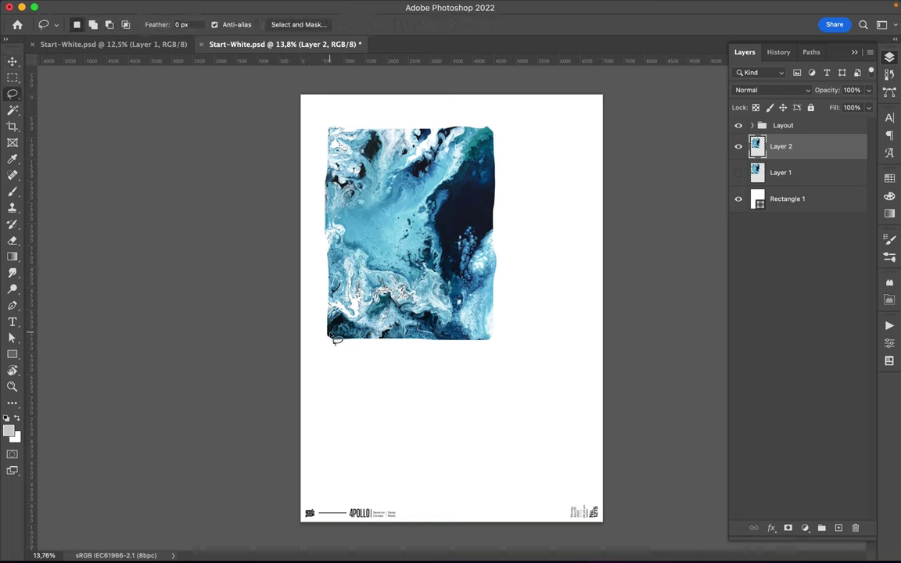
{"action": "mouse_move", "coordinate": [329, 328]}
{"action": "left_mouse_down"}
{"action": "mouse_move", "coordinate": [469, 323]}
{"action": "mouse_move", "coordinate": [336, 338]}
{"action": "mouse_move", "coordinate": [405, 367]}
{"action": "mouse_move", "coordinate": [412, 360]}
{"action": "mouse_move", "coordinate": [404, 255]}
{"action": "left_mouse_up"}
{"action": "key", "text": "ctrl+j"}
{"action": "key", "text": "v"}
- Copy a small torn piece to a new layer and move it to the lower right
{"action": "key", "text": "l"}
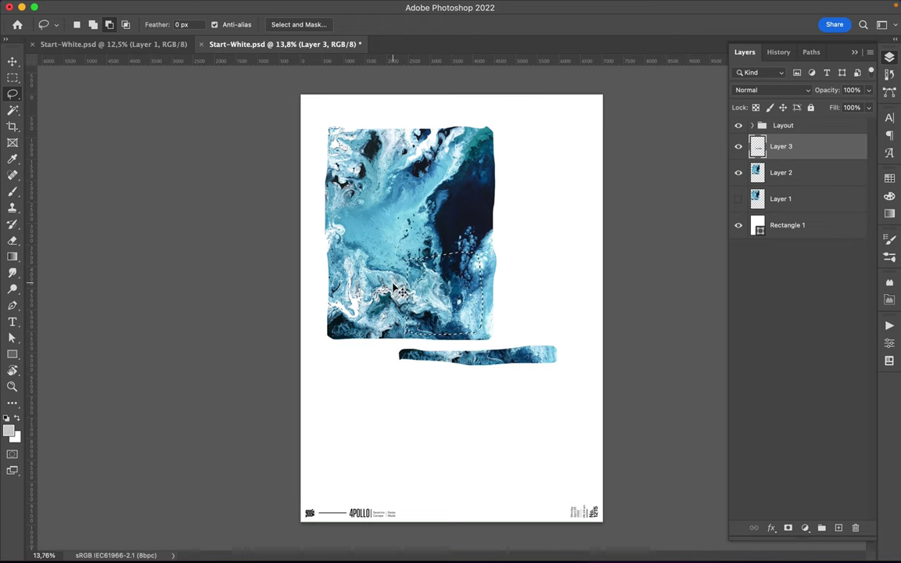
{"action": "left_click", "coordinate": [814, 173]}
{"action": "key", "text": "ctrl+j"}
{"action": "key", "text": "v"}
{"action": "left_click_drag", "start_coordinate": [470, 277], "coordinate": [540, 422]}
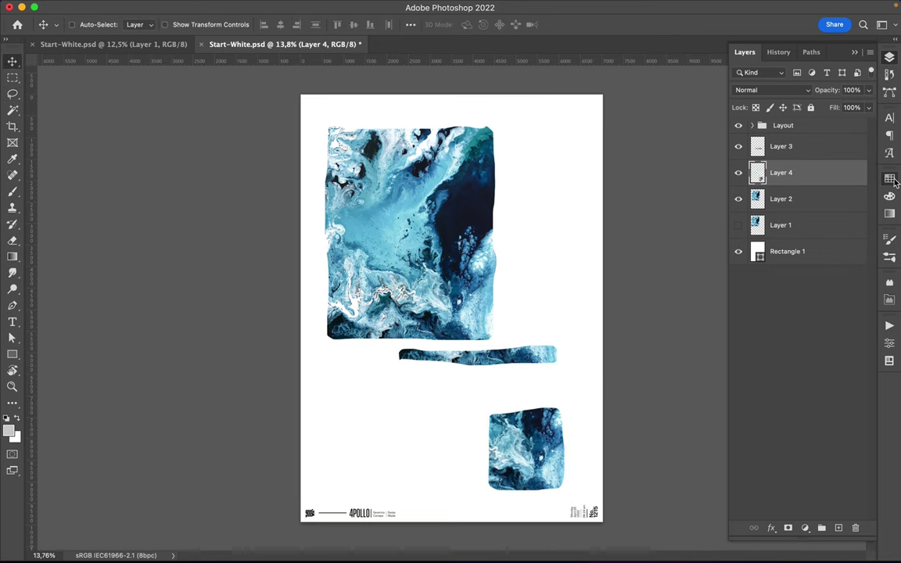
{"action": "key", "text": "F7"}
- Sample green, pink, yellow-green and purple from the reference poster, then close it
{"action": "left_click", "coordinate": [99, 44]}
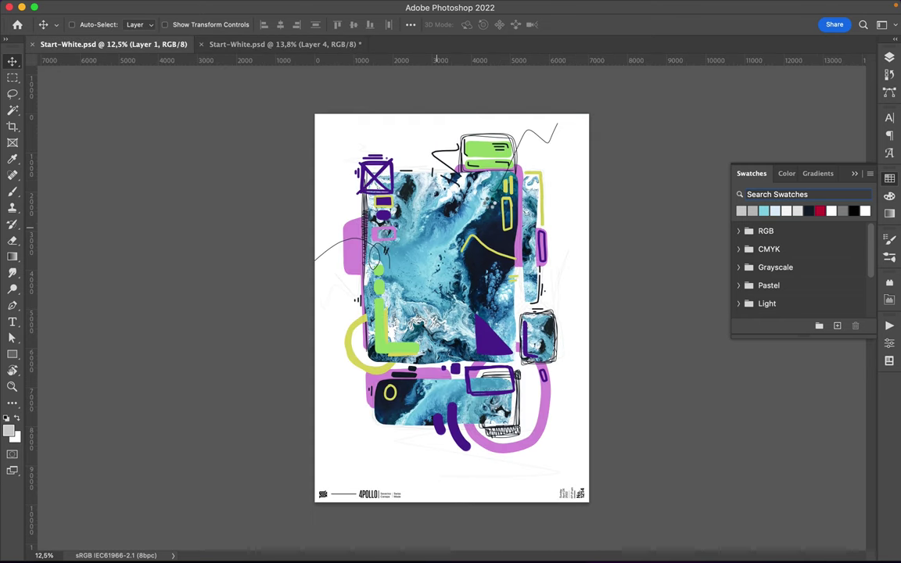
{"action": "key", "text": "i"}
{"action": "left_click", "coordinate": [473, 156]}
{"action": "left_click", "coordinate": [520, 188]}
{"action": "left_click", "coordinate": [510, 207]}
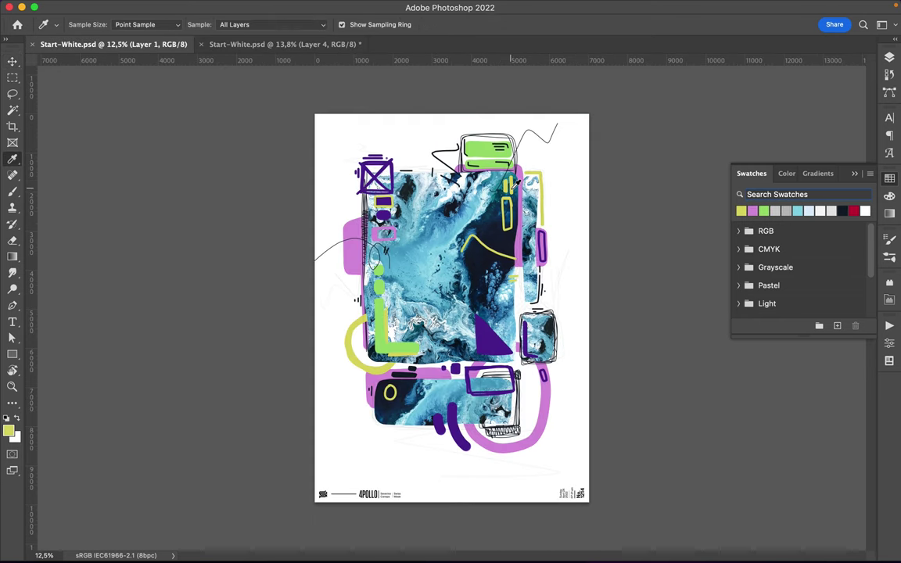
{"action": "left_click", "coordinate": [489, 336]}
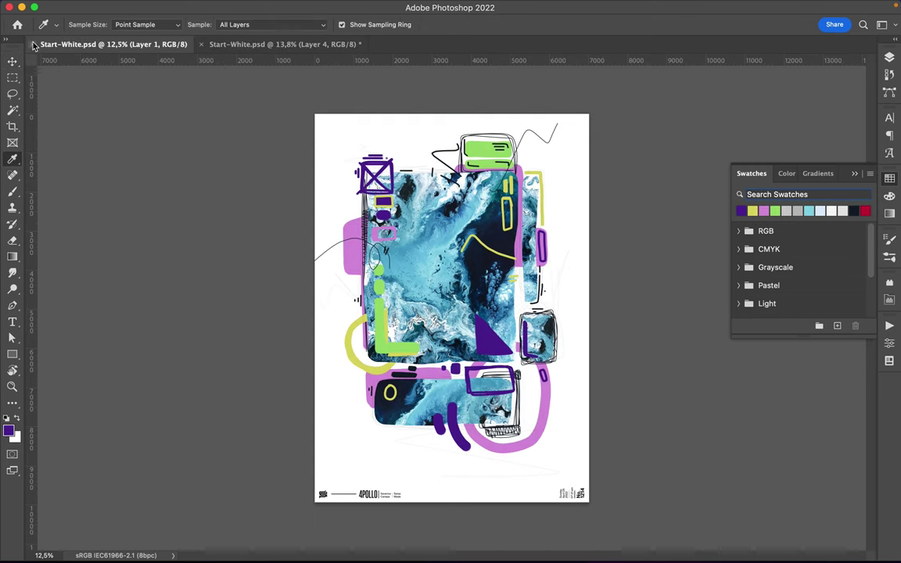
{"action": "left_click", "coordinate": [31, 44]}
- Sample dark navy from the marbled image and add empty Layer 5
{"action": "left_click", "coordinate": [474, 198]}
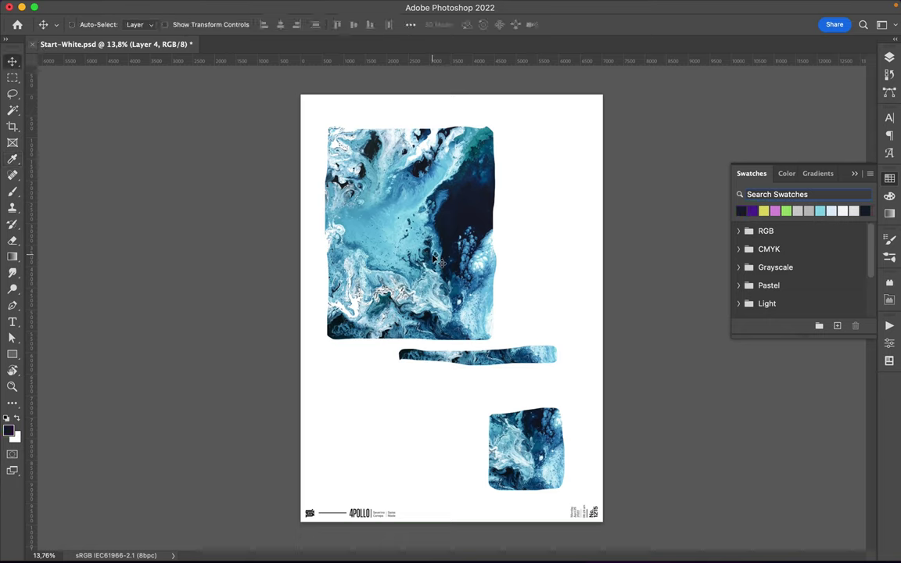
{"action": "left_click", "coordinate": [457, 190]}
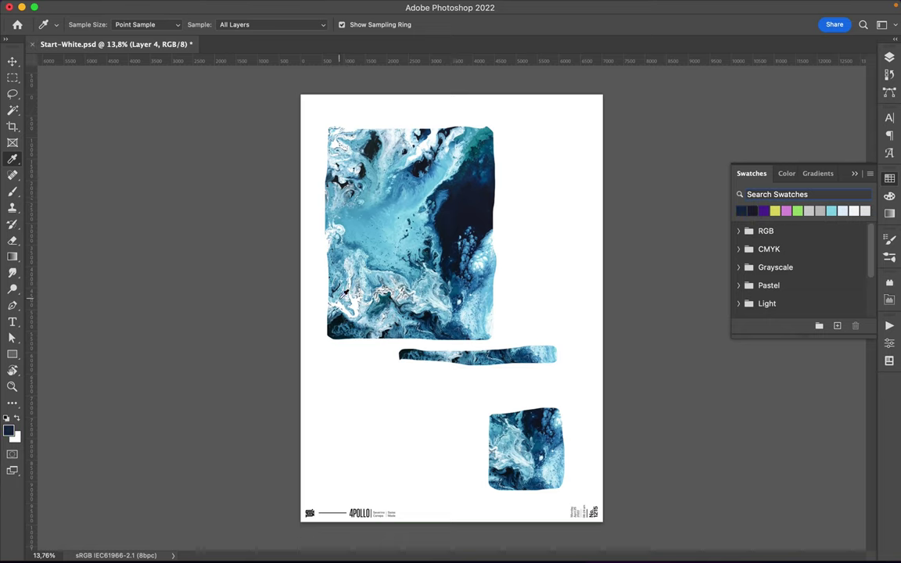
{"action": "left_click", "coordinate": [890, 57]}
{"action": "left_click", "coordinate": [810, 200]}
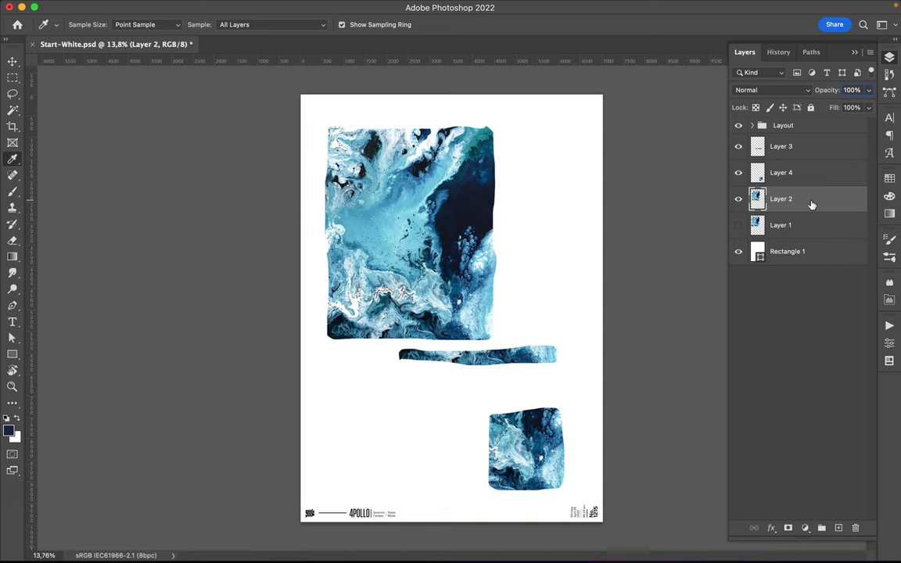
{"action": "left_click", "coordinate": [838, 528], "text": "ctrl"}
- Set up the Hard Round brush at 1 px
{"action": "key", "text": "l"}
{"action": "key", "text": "b"}
{"action": "right_click", "coordinate": [472, 313]}
{"action": "left_click_drag", "start_coordinate": [546, 216], "coordinate": [539, 216]}
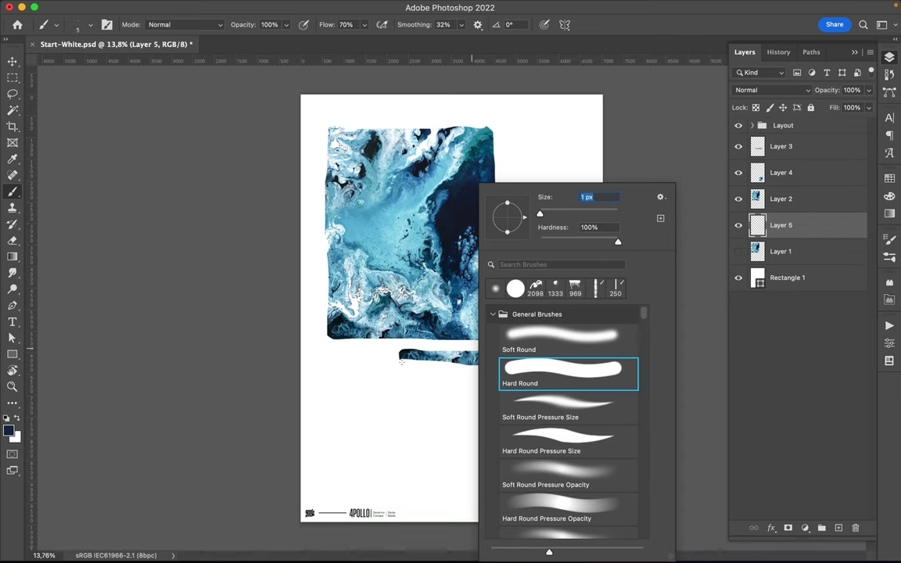
{"action": "key", "text": "Return"}
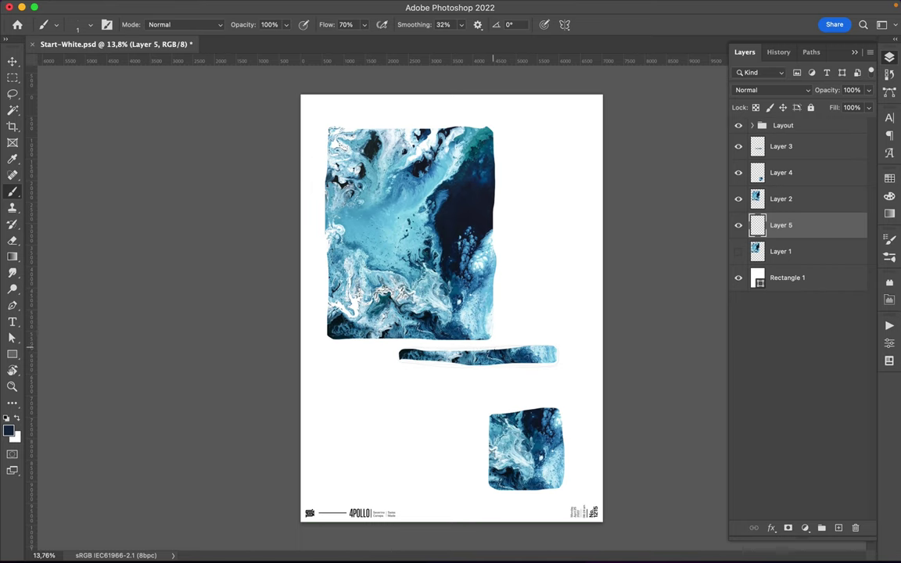
{"action": "scroll", "coordinate": [419, 356], "scroll_direction": "up", "scroll_amount": 2}
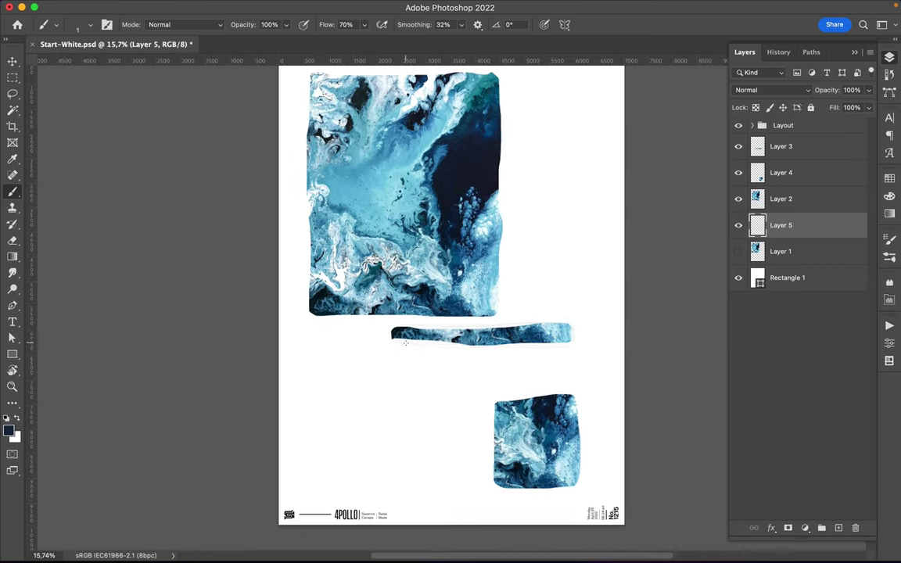
{"action": "scroll", "coordinate": [534, 272], "scroll_direction": "down", "scroll_amount": 1}
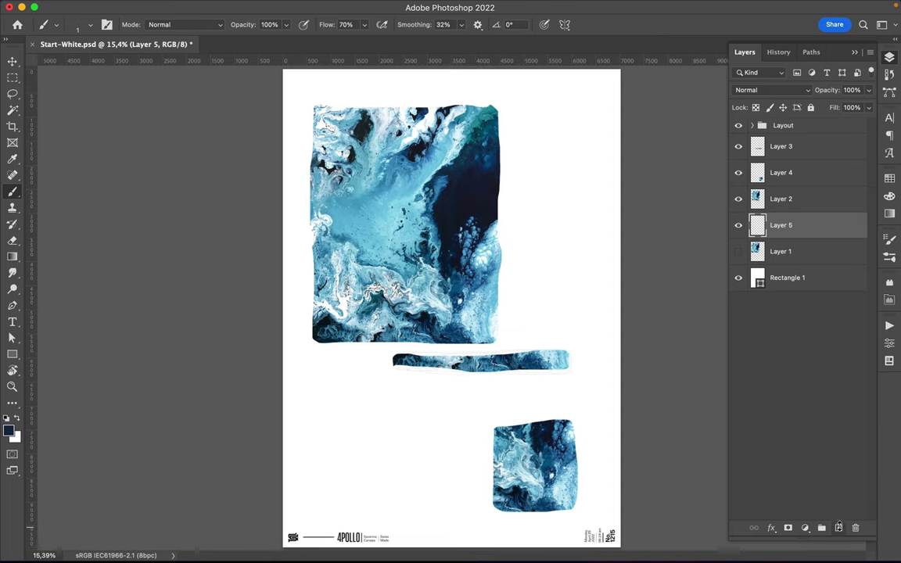
- Add empty Layer 6 and enlarge the brush to 59 px
{"action": "left_click", "coordinate": [838, 528]}
{"action": "right_click", "coordinate": [486, 186]}
{"action": "left_click_drag", "start_coordinate": [545, 215], "coordinate": [568, 215]}
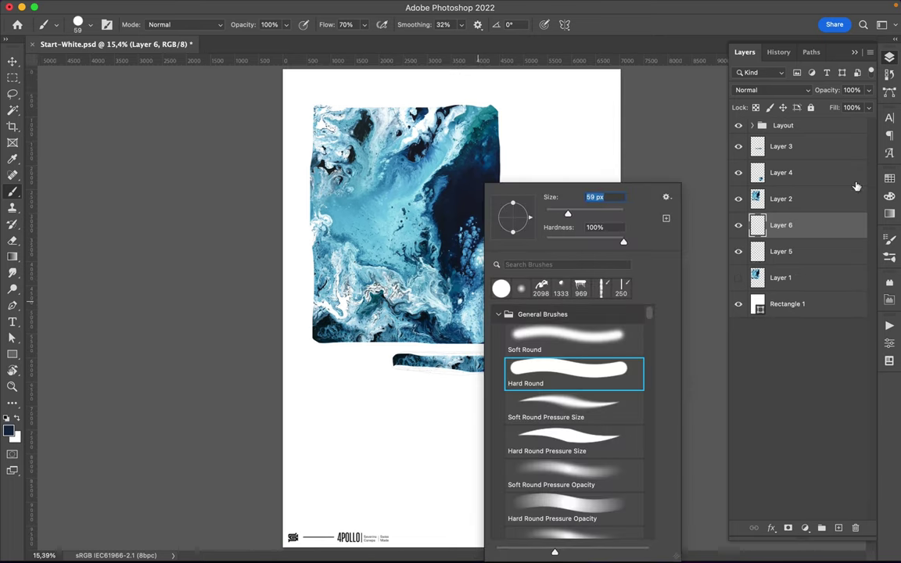
- Paint pink scribbled loops around the thin strip and move Layer 6 above Layer 2
{"action": "left_click_drag", "start_coordinate": [380, 358], "coordinate": [501, 317]}
{"action": "left_click_drag", "start_coordinate": [380, 342], "coordinate": [507, 312]}
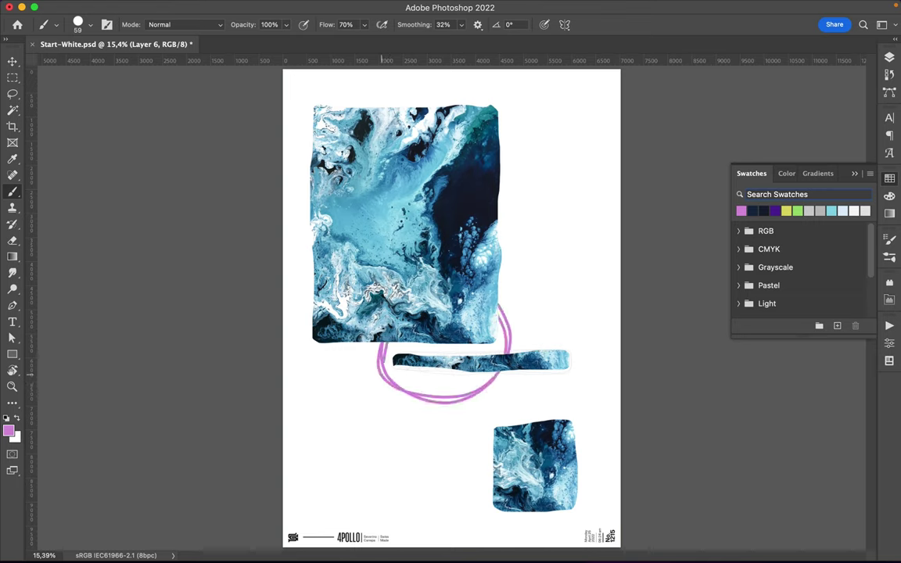
{"action": "left_click", "coordinate": [889, 57]}
{"action": "left_click_drag", "start_coordinate": [782, 224], "coordinate": [793, 199]}
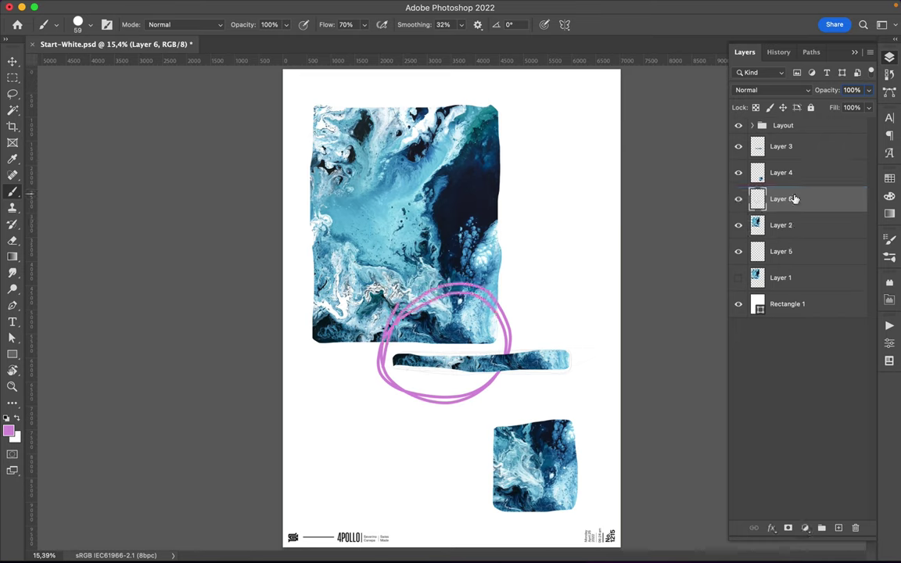
{"action": "left_click_drag", "start_coordinate": [411, 260], "coordinate": [404, 394]}
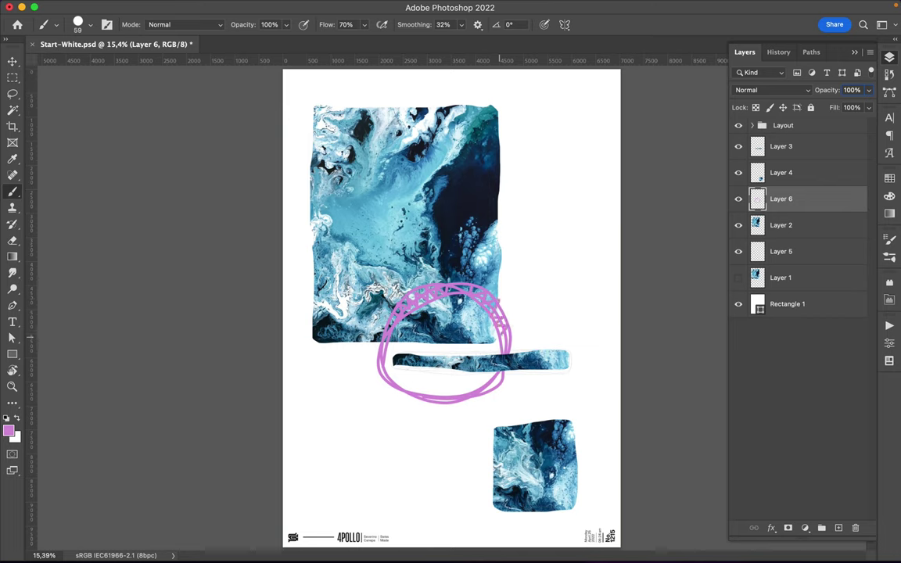
- Add a pink corner mark at the big piece's lower left and a small pink oval at top right
{"action": "left_click_drag", "start_coordinate": [316, 316], "coordinate": [342, 335]}
{"action": "left_click_drag", "start_coordinate": [510, 118], "coordinate": [517, 102]}
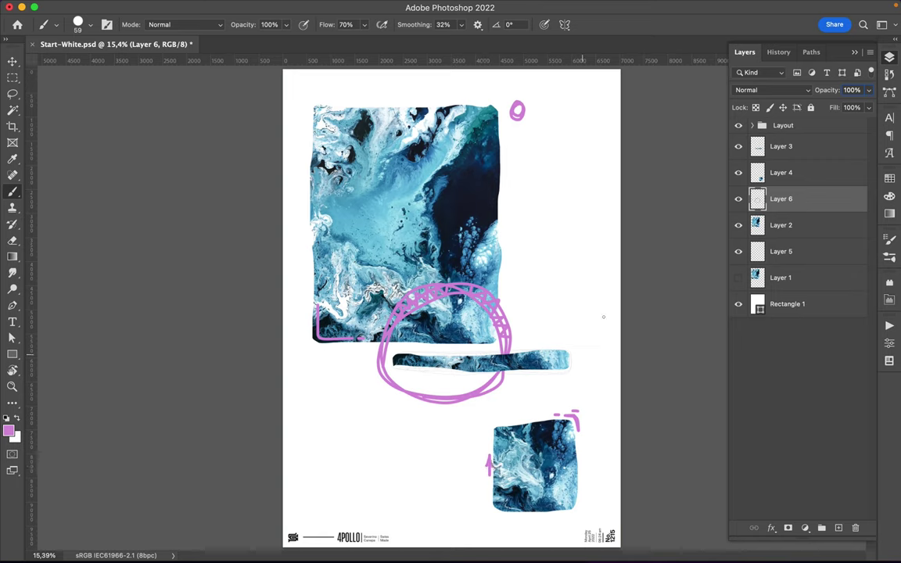
{"action": "left_click", "coordinate": [889, 179]}
{"action": "left_click", "coordinate": [741, 210]}
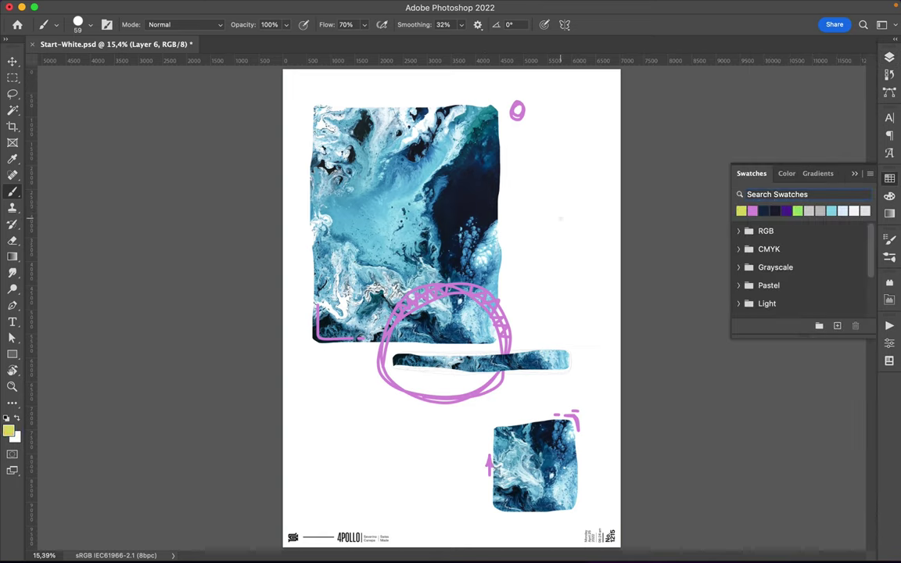
- On a new layer beneath the big piece, paint ~162 px yellow bars beside the big piece and small piece
{"action": "key", "text": "F7"}
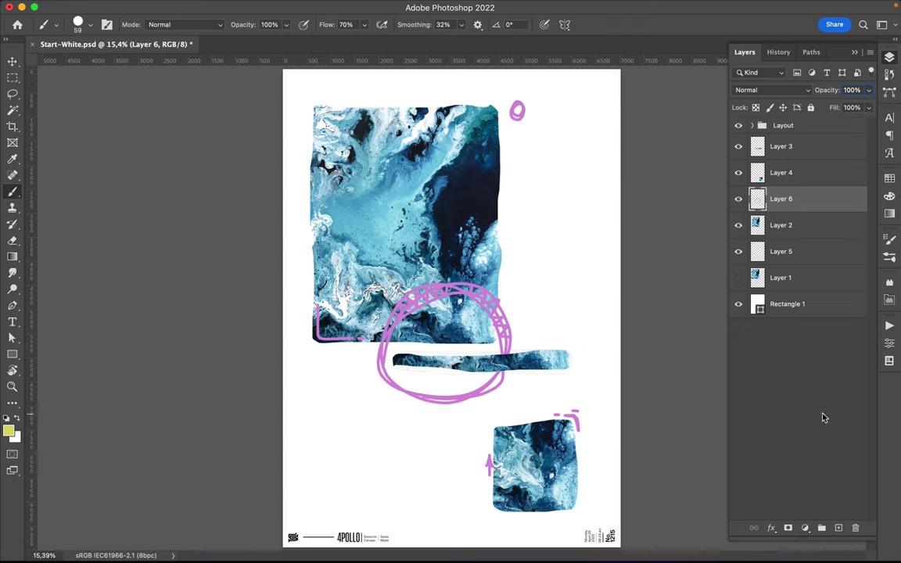
{"action": "left_click", "coordinate": [838, 528]}
{"action": "right_click", "coordinate": [724, 319]}
{"action": "left_click_drag", "start_coordinate": [637, 213], "coordinate": [650, 213]}
{"action": "key", "text": "Return"}
{"action": "left_click_drag", "start_coordinate": [499, 116], "coordinate": [499, 260]}
{"action": "left_click_drag", "start_coordinate": [775, 251], "coordinate": [766, 262]}
{"action": "left_click_drag", "start_coordinate": [504, 110], "coordinate": [505, 280]}
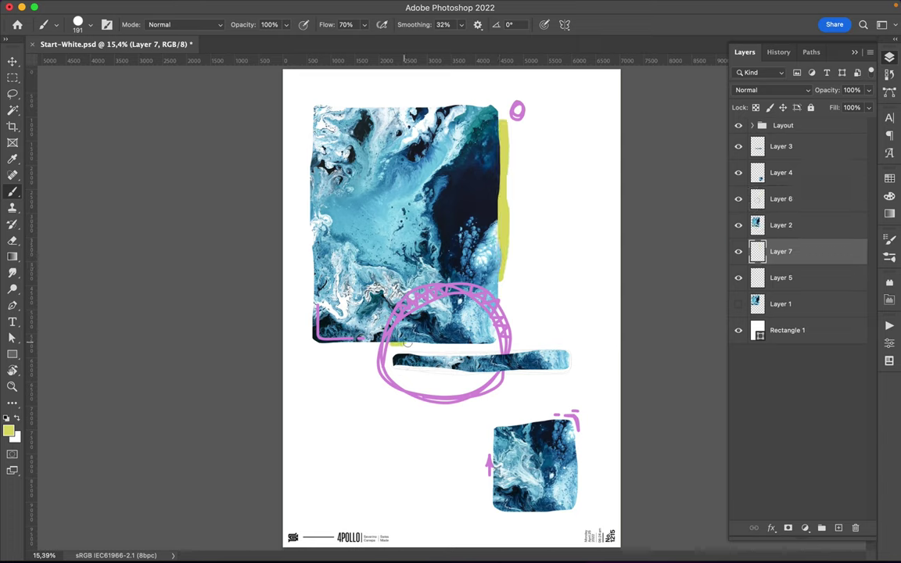
{"action": "left_click_drag", "start_coordinate": [498, 349], "coordinate": [396, 351]}
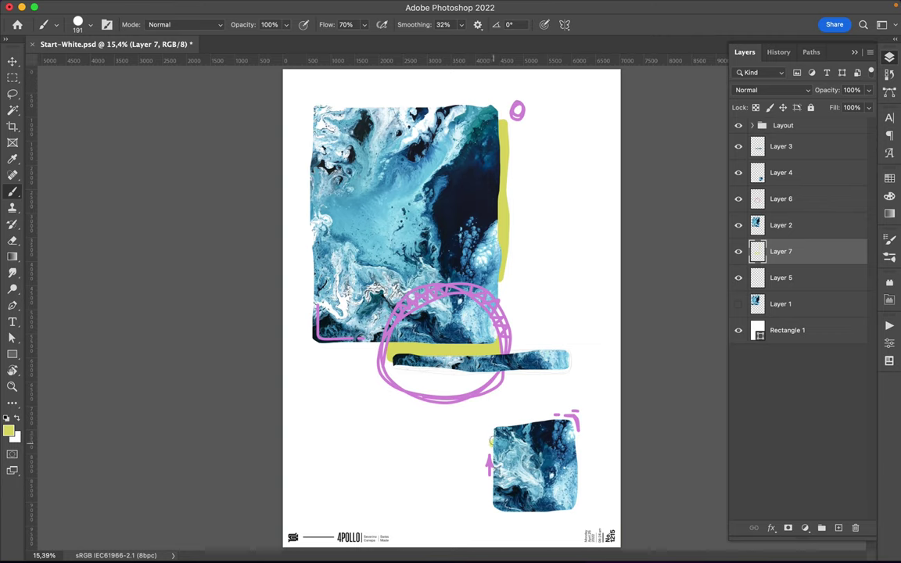
{"action": "left_click_drag", "start_coordinate": [528, 422], "coordinate": [491, 445]}
- On a new top layer, paint thick yellow-green diagonals across the large image and the small image's corner
{"action": "left_click", "coordinate": [783, 147]}
{"action": "key", "text": "ctrl+shift+alt+n"}
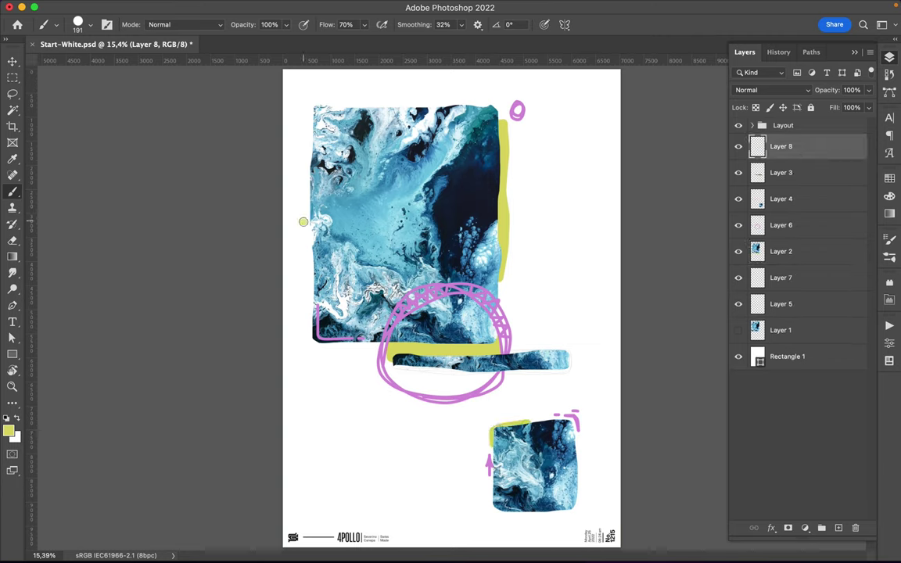
{"action": "left_click_drag", "start_coordinate": [304, 222], "coordinate": [431, 98]}
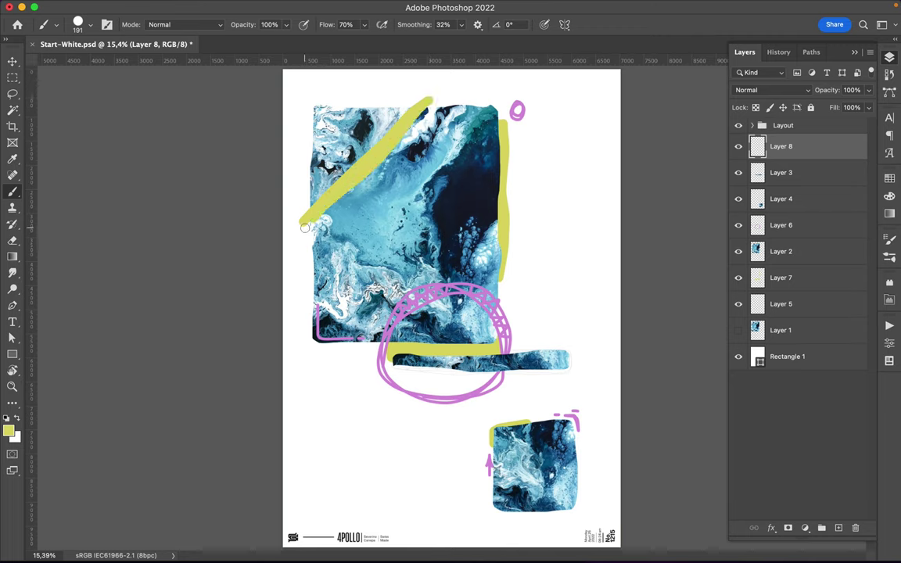
{"action": "left_click", "coordinate": [558, 486]}
{"action": "left_click_drag", "start_coordinate": [558, 487], "coordinate": [577, 509]}
{"action": "left_click", "coordinate": [890, 177]}
{"action": "left_click", "coordinate": [740, 210]}
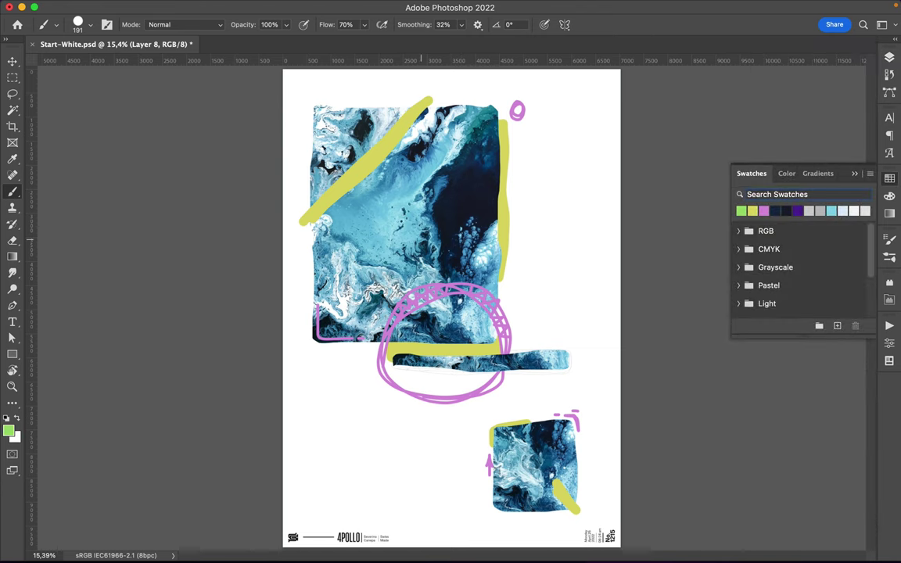
{"action": "right_click", "coordinate": [489, 243]}
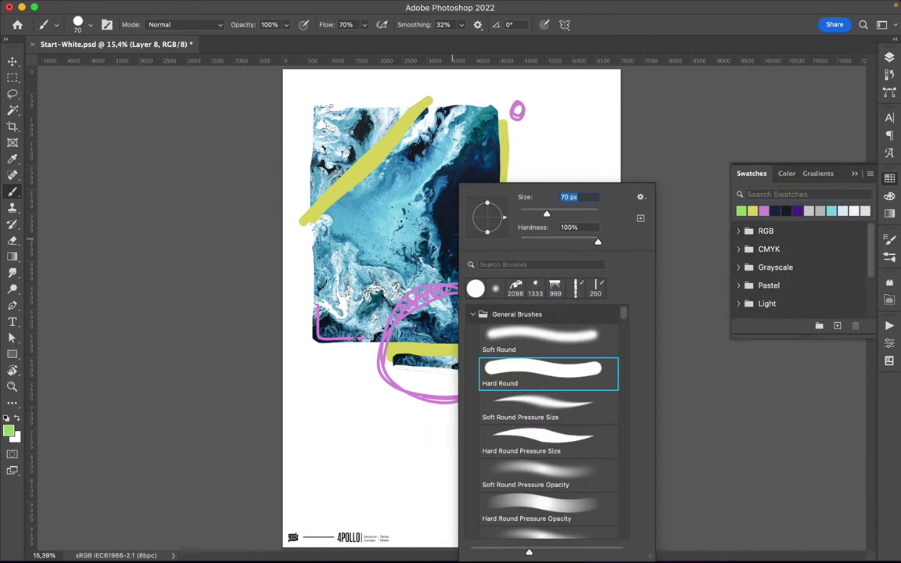
- Paint two thin 70 px green vertical strokes at the top-left
{"action": "key", "text": "Return"}
{"action": "mouse_move", "coordinate": [312, 104]}
{"action": "left_mouse_down"}
{"action": "mouse_move", "coordinate": [314, 150]}
{"action": "mouse_move", "coordinate": [312, 101]}
{"action": "left_mouse_up"}
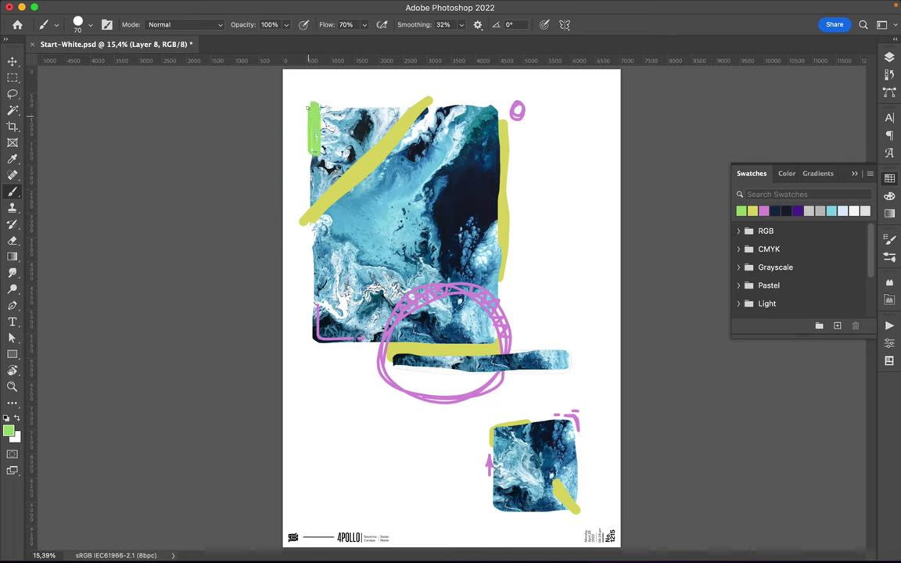
{"action": "mouse_move", "coordinate": [297, 106]}
{"action": "left_mouse_down"}
{"action": "mouse_move", "coordinate": [298, 154]}
{"action": "mouse_move", "coordinate": [299, 106]}
{"action": "left_mouse_up"}
- Thicken the pink circle's bottom and right edges on Layer 6
{"action": "left_click", "coordinate": [762, 208]}
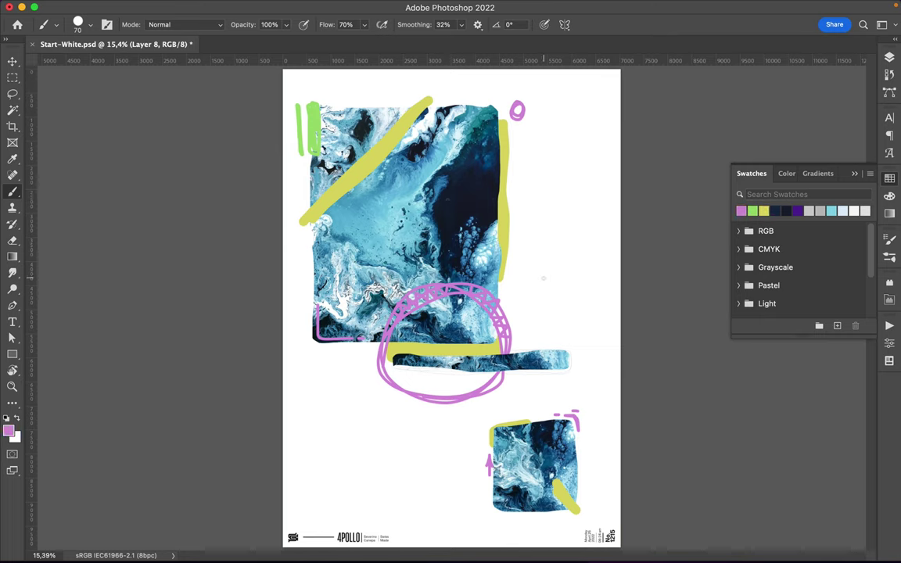
{"action": "left_click", "coordinate": [457, 287], "text": "ctrl"}
{"action": "left_click_drag", "start_coordinate": [381, 376], "coordinate": [494, 391]}
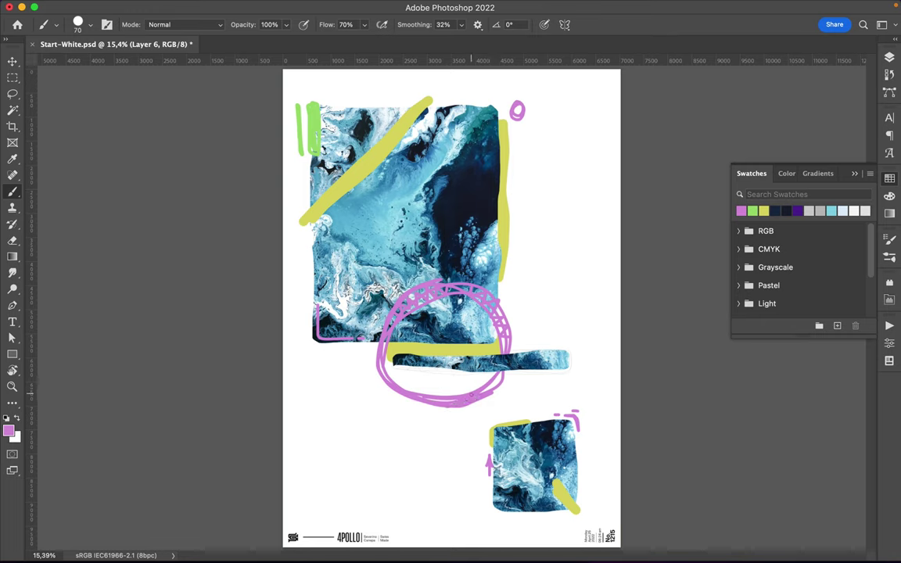
{"action": "left_click_drag", "start_coordinate": [491, 396], "coordinate": [511, 348]}
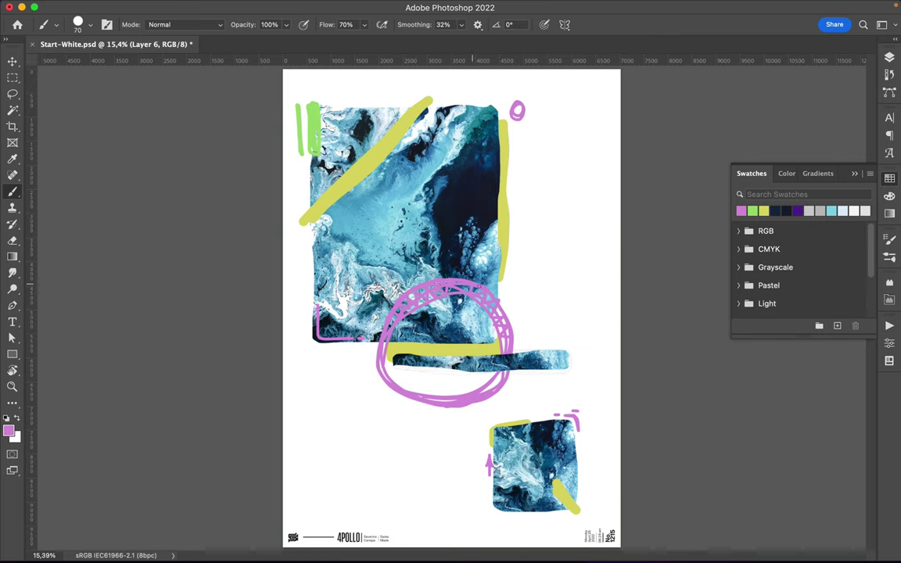
{"action": "left_click_drag", "start_coordinate": [510, 354], "coordinate": [514, 317]}
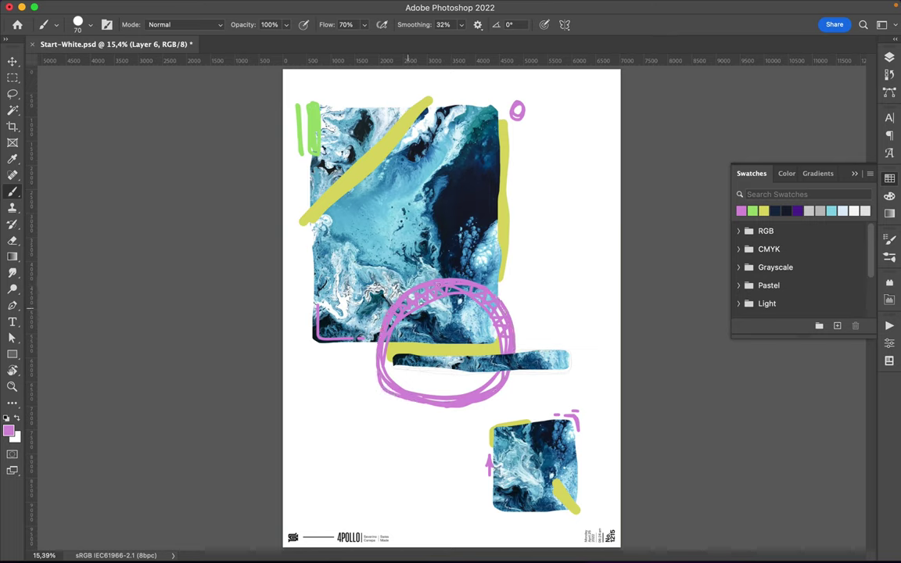
{"action": "left_click_drag", "start_coordinate": [501, 350], "coordinate": [500, 338]}
- Draw a green crossed-out box beside the pink circle
{"action": "left_click", "coordinate": [750, 210]}
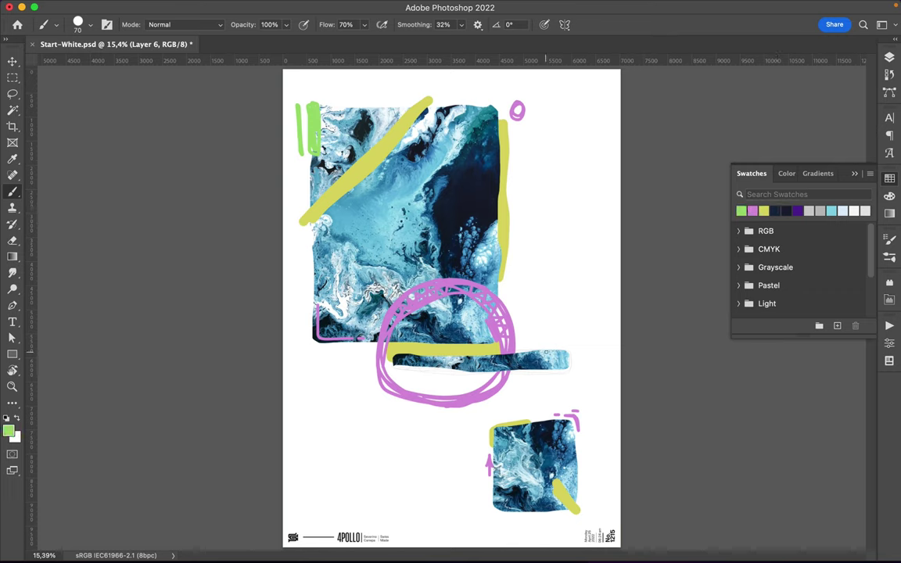
{"action": "left_click_drag", "start_coordinate": [537, 346], "coordinate": [526, 344]}
{"action": "mouse_move", "coordinate": [524, 322]}
{"action": "left_mouse_down"}
{"action": "mouse_move", "coordinate": [565, 297]}
{"action": "mouse_move", "coordinate": [570, 332]}
{"action": "left_mouse_up"}
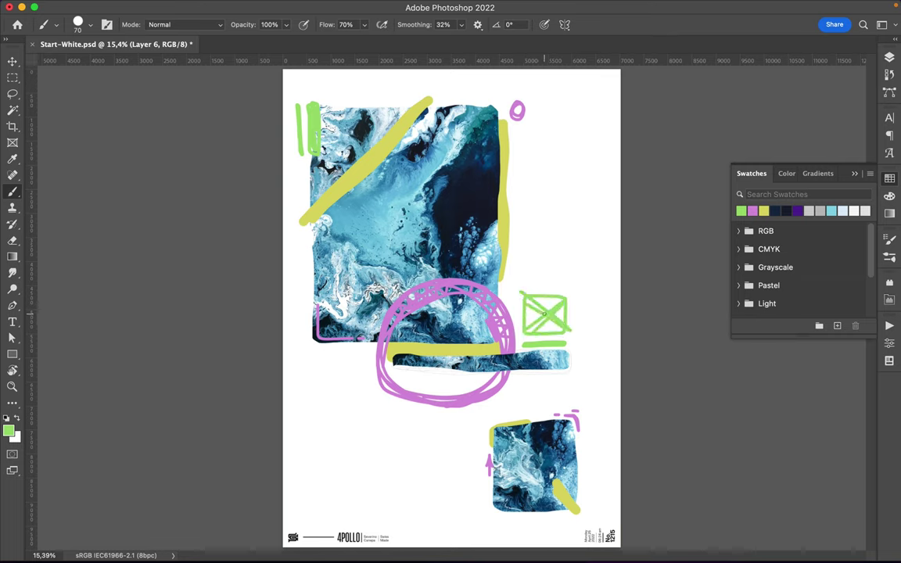
- Add Layer 9 above Layer 6 and browse brush sets, trying Halftone Supply 1
{"action": "left_click", "coordinate": [887, 57]}
{"action": "left_click", "coordinate": [838, 528]}
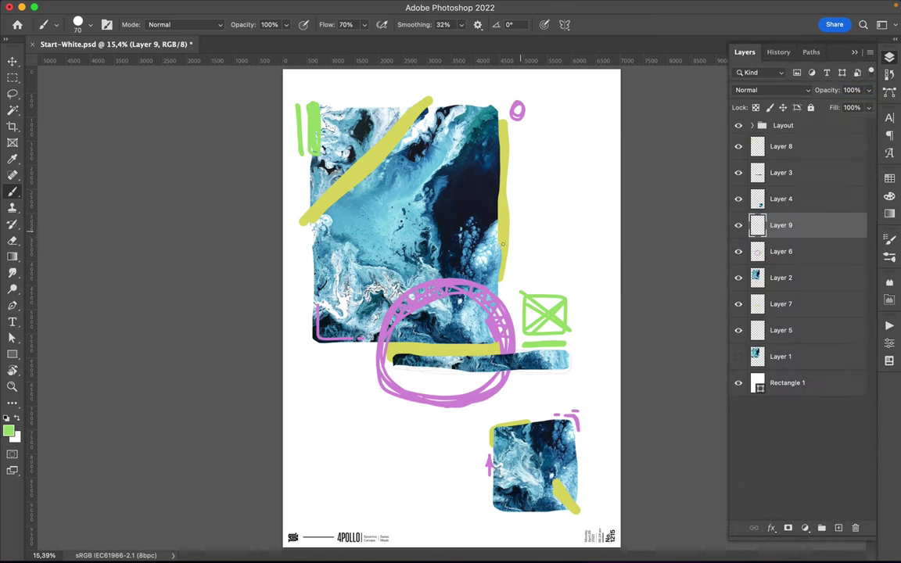
{"action": "right_click", "coordinate": [503, 243]}
{"action": "scroll", "coordinate": [565, 377], "scroll_direction": "down", "scroll_amount": 10}
{"action": "scroll", "coordinate": [564, 376], "scroll_direction": "down", "scroll_amount": 5}
{"action": "scroll", "coordinate": [565, 379], "scroll_direction": "down", "scroll_amount": 3}
{"action": "scroll", "coordinate": [565, 379], "scroll_direction": "down", "scroll_amount": 3}
{"action": "scroll", "coordinate": [565, 376], "scroll_direction": "down", "scroll_amount": 5}
{"action": "scroll", "coordinate": [564, 376], "scroll_direction": "up", "scroll_amount": 1}
{"action": "scroll", "coordinate": [578, 362], "scroll_direction": "up", "scroll_amount": 1}
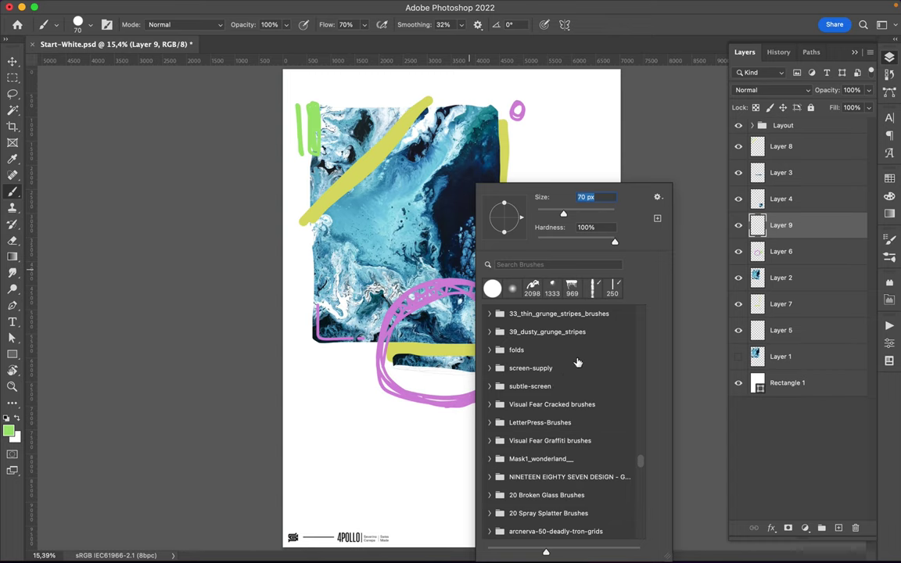
{"action": "left_click", "coordinate": [491, 367]}
{"action": "left_click", "coordinate": [516, 395]}
{"action": "left_click", "coordinate": [491, 368]}
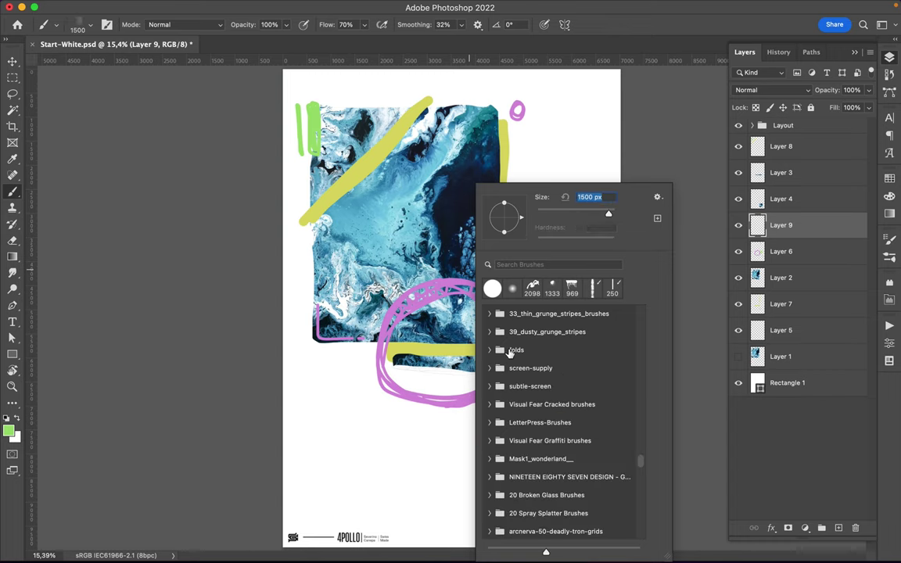
- Paint a dark navy splatter with the Spray 1 brush and move it right and down
{"action": "scroll", "coordinate": [516, 360], "scroll_direction": "down", "scroll_amount": 3}
{"action": "left_click", "coordinate": [489, 436]}
{"action": "left_click", "coordinate": [535, 461]}
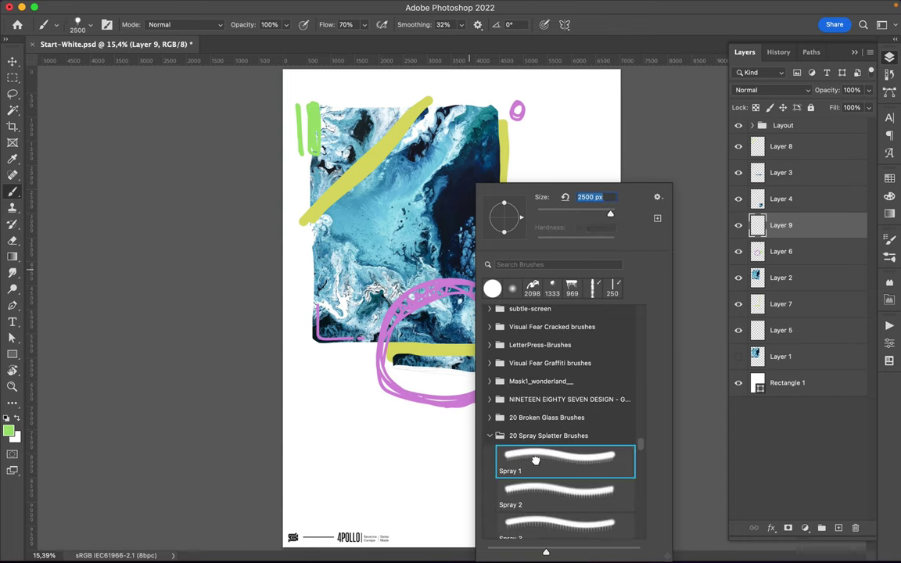
{"action": "key", "text": "Escape"}
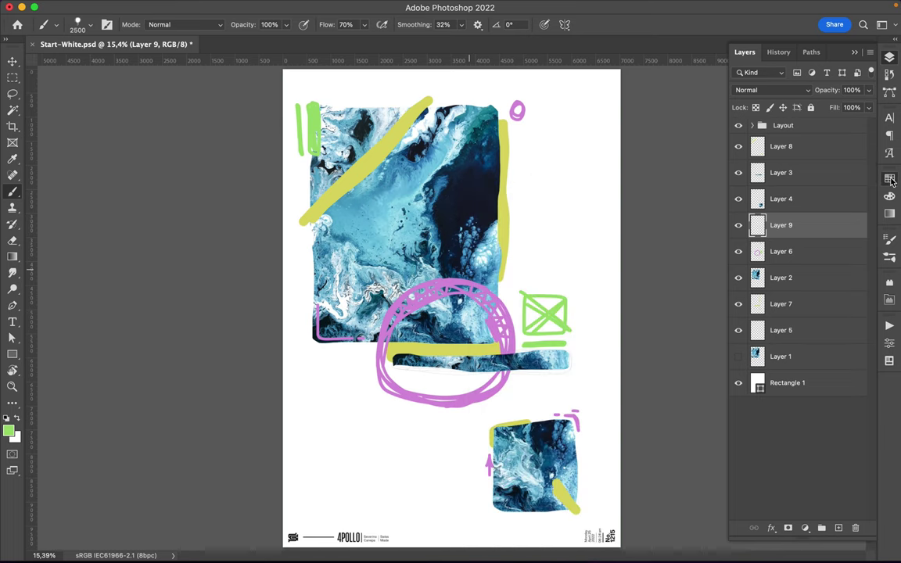
{"action": "key", "text": "d"}
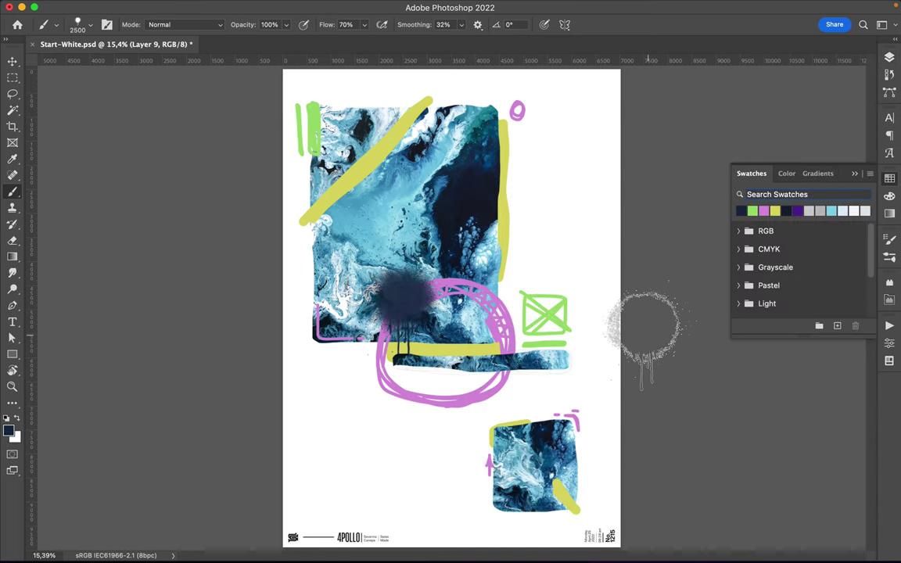
{"action": "key", "text": "v"}
{"action": "left_click_drag", "start_coordinate": [372, 305], "coordinate": [521, 357]}
- Raise the splatter layer above Layer 3 over the yellow bar, duplicating and merging it to darken
{"action": "left_click", "coordinate": [889, 56]}
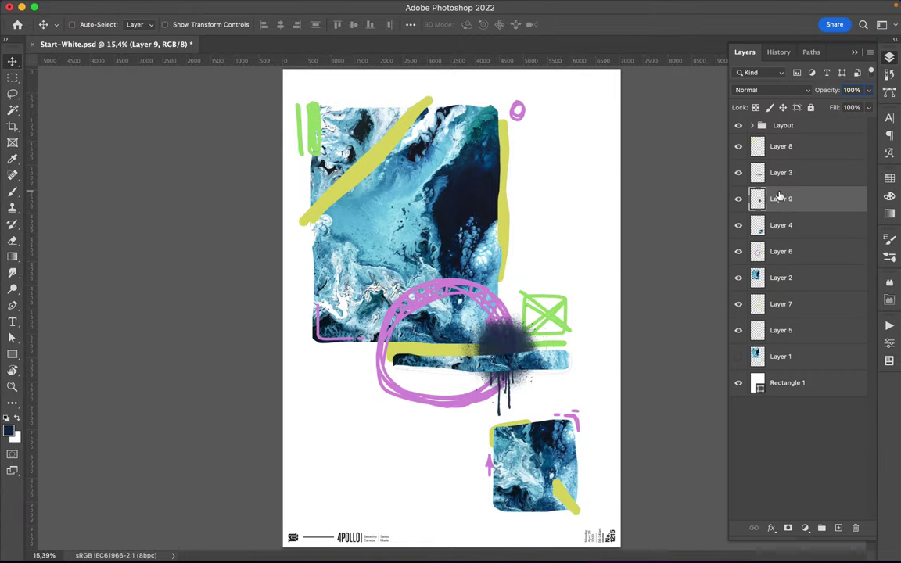
{"action": "left_click_drag", "start_coordinate": [780, 229], "coordinate": [781, 173]}
{"action": "left_click_drag", "start_coordinate": [497, 317], "coordinate": [515, 351]}
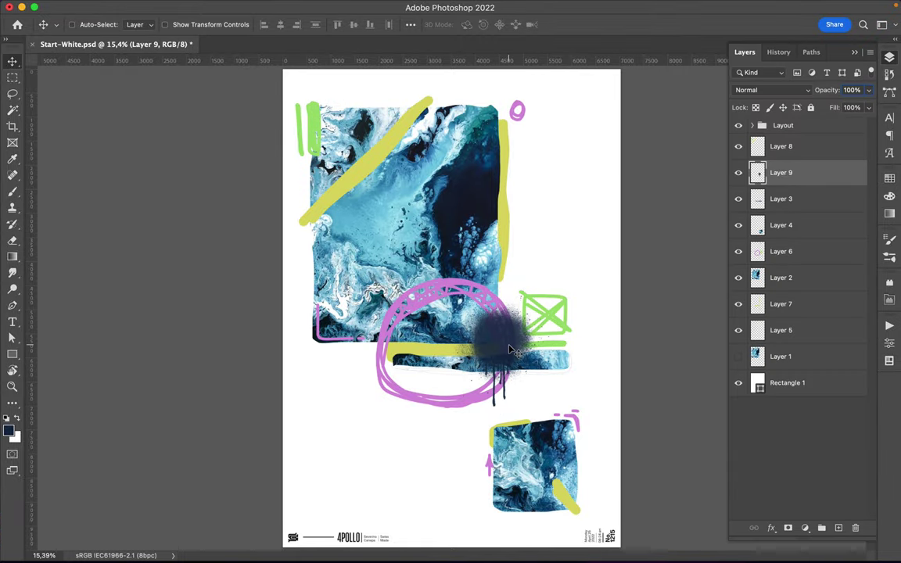
{"action": "key", "text": "ctrl+j"}
{"action": "left_click", "coordinate": [780, 199], "text": "shift"}
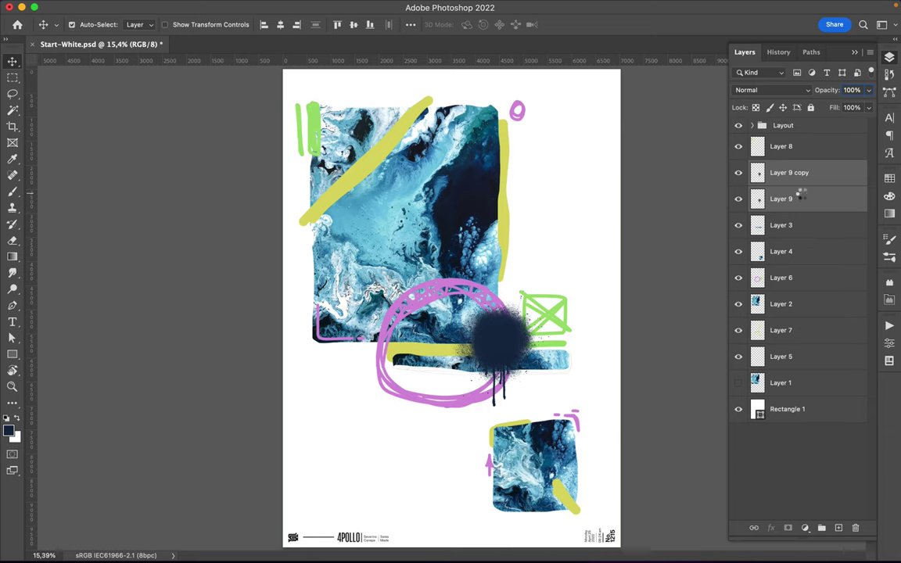
{"action": "key", "text": "ctrl+e"}
{"action": "left_click_drag", "start_coordinate": [501, 337], "coordinate": [560, 346]}
{"action": "left_click", "coordinate": [814, 251]}
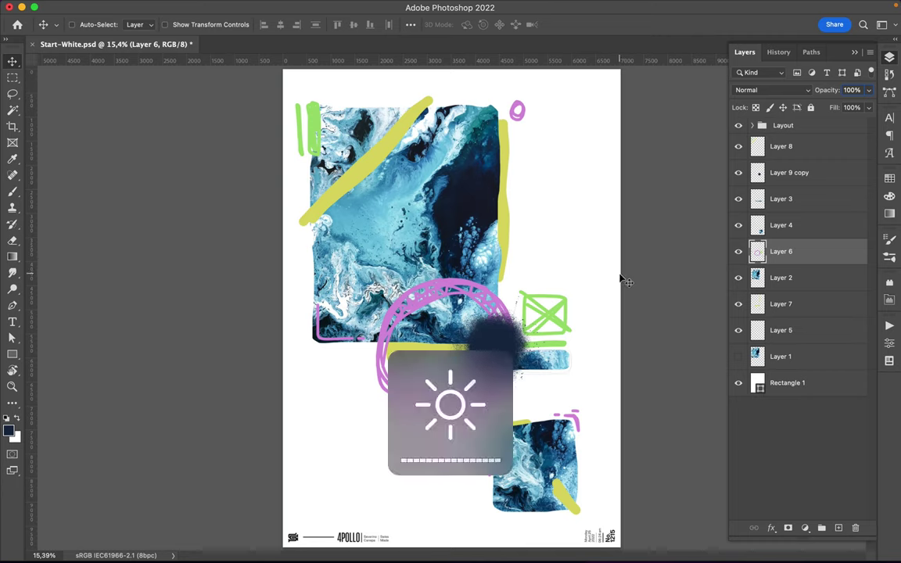
- Select Layer 8 and set the Hard Round brush to 12 px
{"action": "key", "text": "l"}
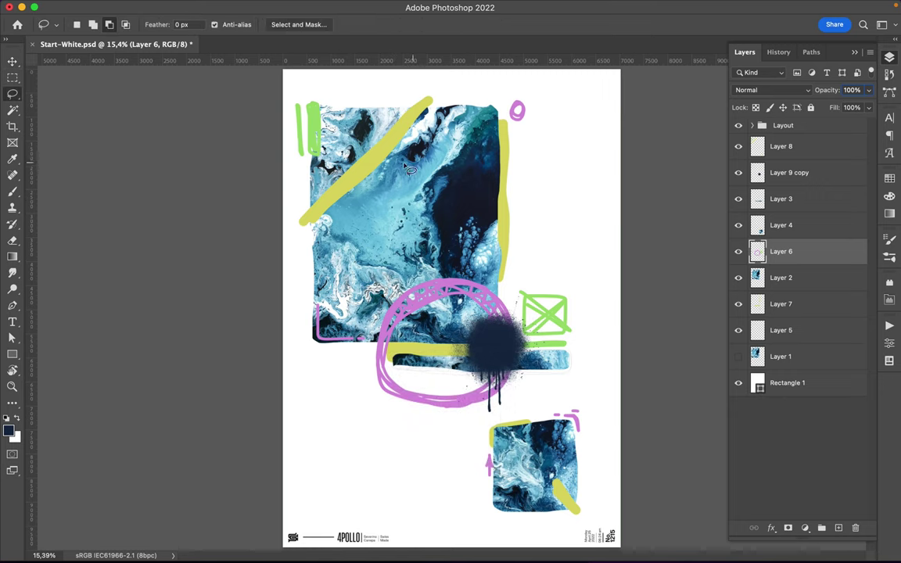
{"action": "left_click", "coordinate": [370, 153], "text": "ctrl"}
{"action": "key", "text": "b"}
{"action": "right_click", "coordinate": [339, 202]}
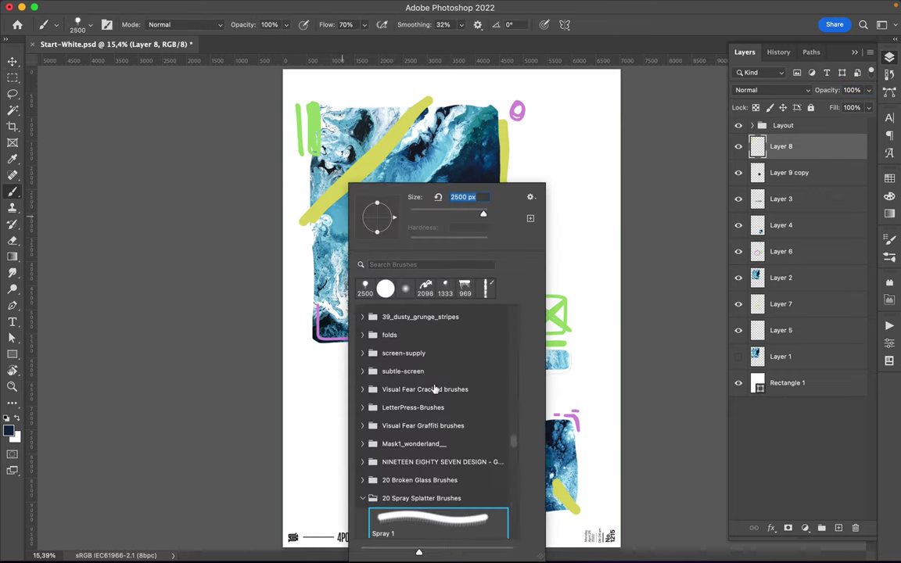
{"action": "scroll", "coordinate": [431, 375], "scroll_direction": "up", "scroll_amount": 10}
{"action": "left_click", "coordinate": [434, 374]}
{"action": "left_click", "coordinate": [417, 215]}
{"action": "left_click_drag", "start_coordinate": [416, 215], "coordinate": [414, 215]}
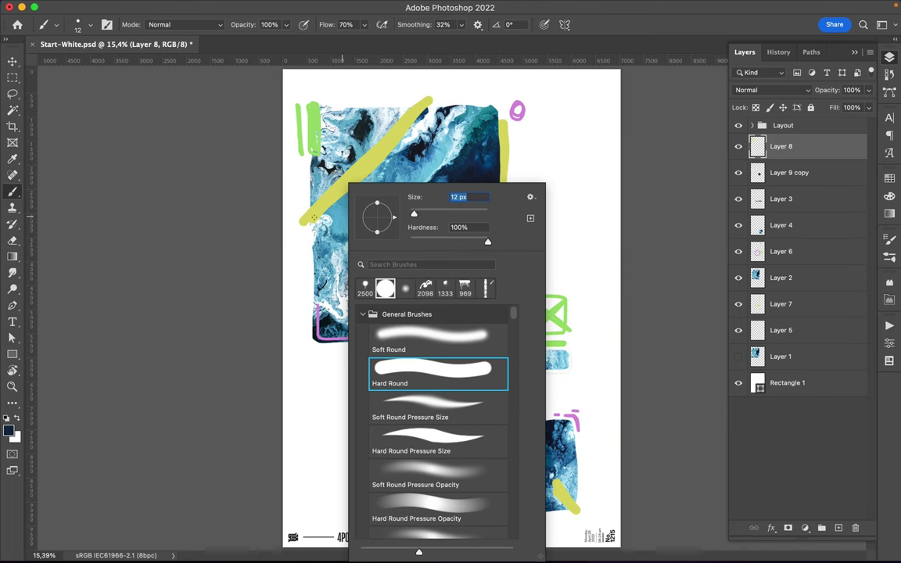
{"action": "key", "text": "Return"}
- Sketch a rough navy frame around the lower image plus thin zig-zags, an arrow and a curve near the top image
{"action": "left_click_drag", "start_coordinate": [312, 227], "coordinate": [316, 229]}
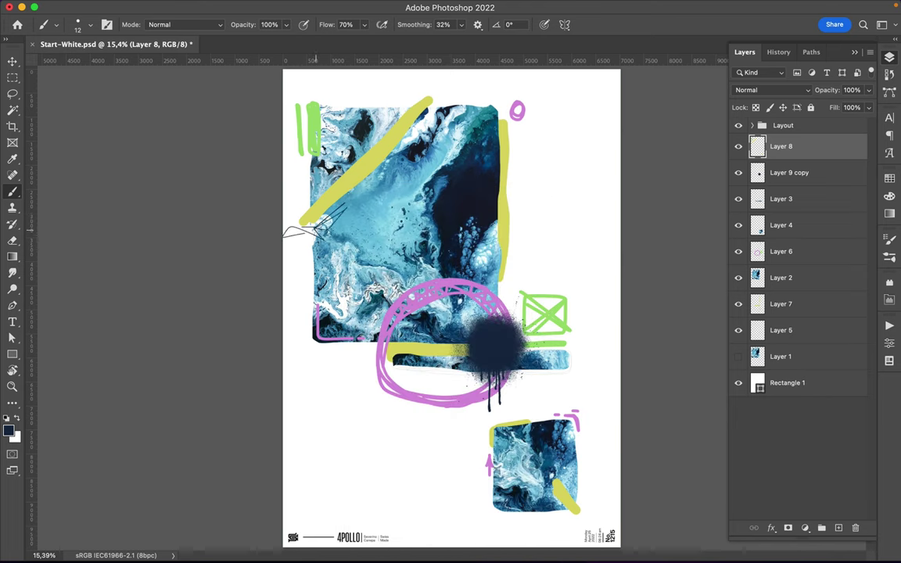
{"action": "left_click_drag", "start_coordinate": [508, 188], "coordinate": [512, 251]}
{"action": "left_click_drag", "start_coordinate": [519, 375], "coordinate": [552, 373]}
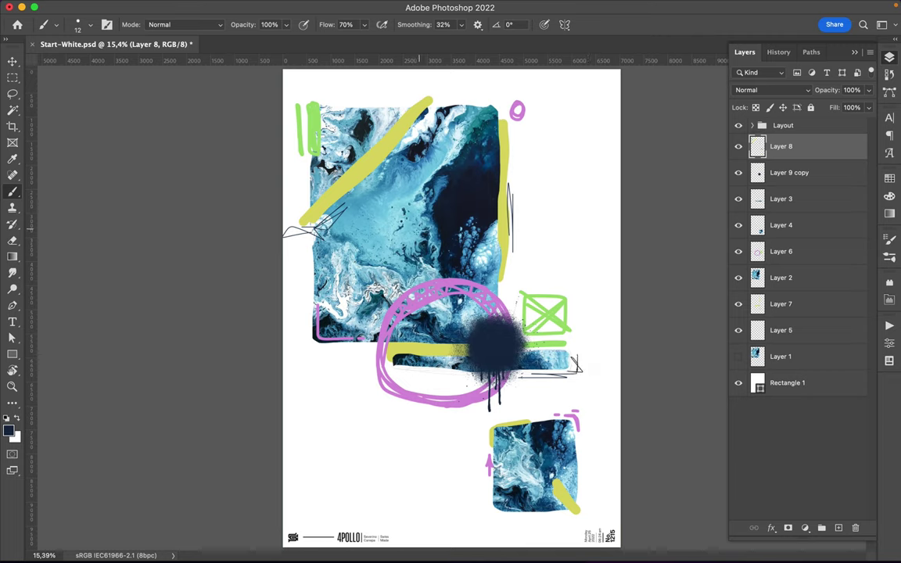
{"action": "left_click_drag", "start_coordinate": [509, 205], "coordinate": [536, 181]}
{"action": "mouse_move", "coordinate": [415, 417]}
{"action": "left_mouse_down"}
{"action": "mouse_move", "coordinate": [416, 513]}
{"action": "mouse_move", "coordinate": [412, 416]}
{"action": "left_mouse_up"}
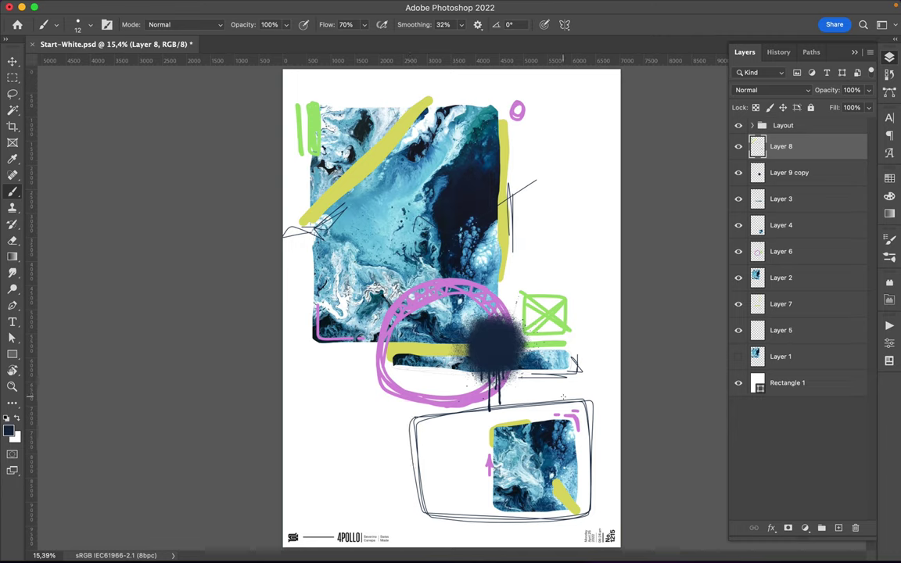
{"action": "left_click_drag", "start_coordinate": [620, 263], "coordinate": [546, 202]}
{"action": "right_click", "coordinate": [513, 181]}
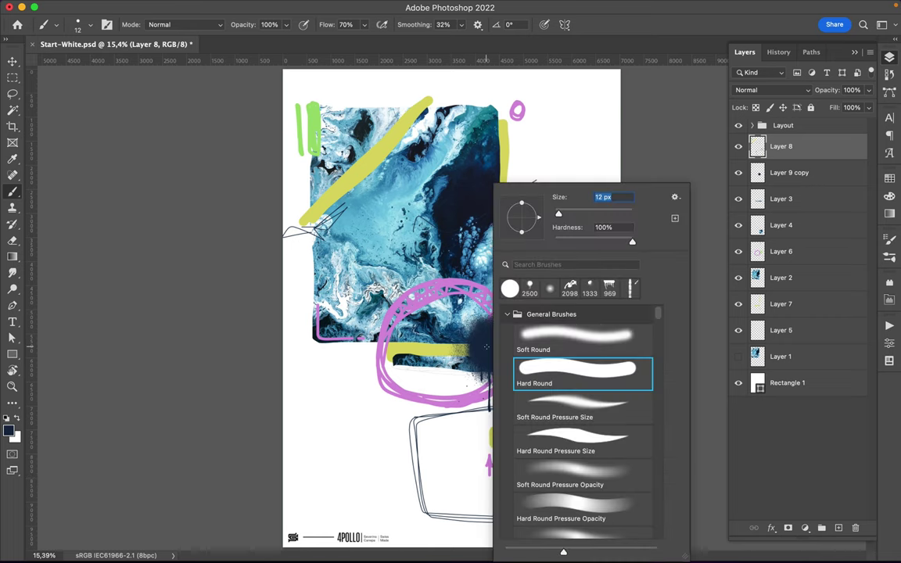
- Shrink the brush to a very fine tip and scribble faint grey lines across the background
{"action": "left_click_drag", "start_coordinate": [563, 215], "coordinate": [557, 219]}
{"action": "key", "text": "Return"}
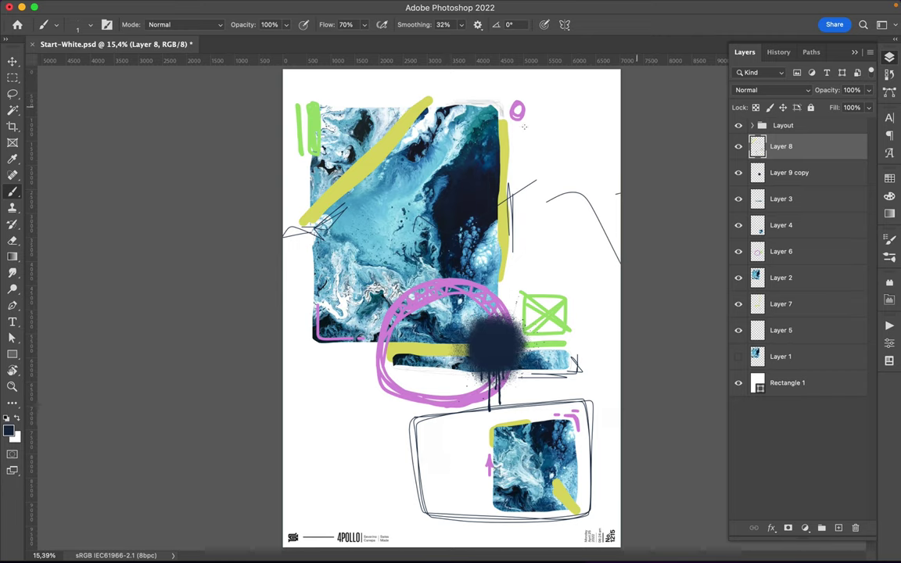
{"action": "left_click_drag", "start_coordinate": [551, 160], "coordinate": [508, 267]}
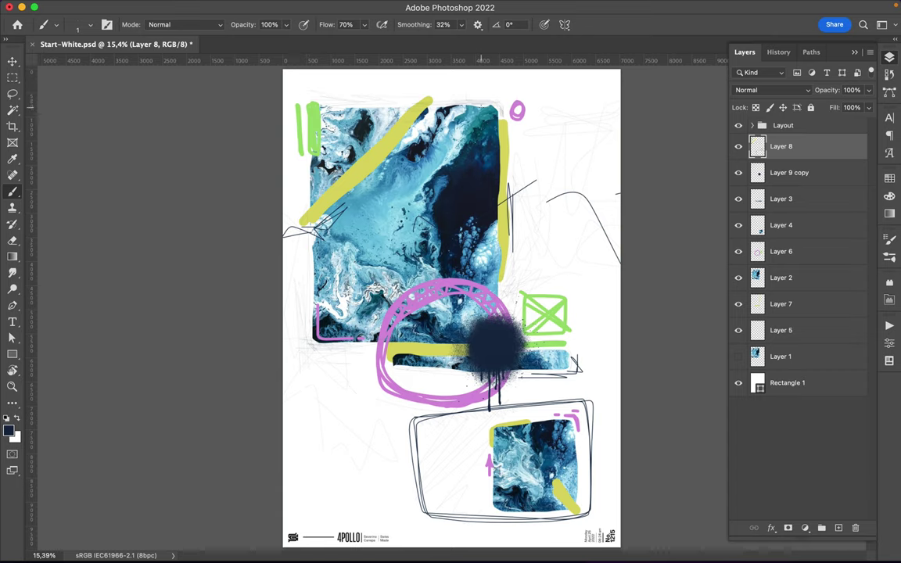
{"action": "scroll", "coordinate": [464, 307], "scroll_direction": "up", "scroll_amount": 3}
{"action": "scroll", "coordinate": [481, 106], "scroll_direction": "up", "scroll_amount": 3}
{"action": "scroll", "coordinate": [480, 105], "scroll_direction": "up", "scroll_amount": 2}
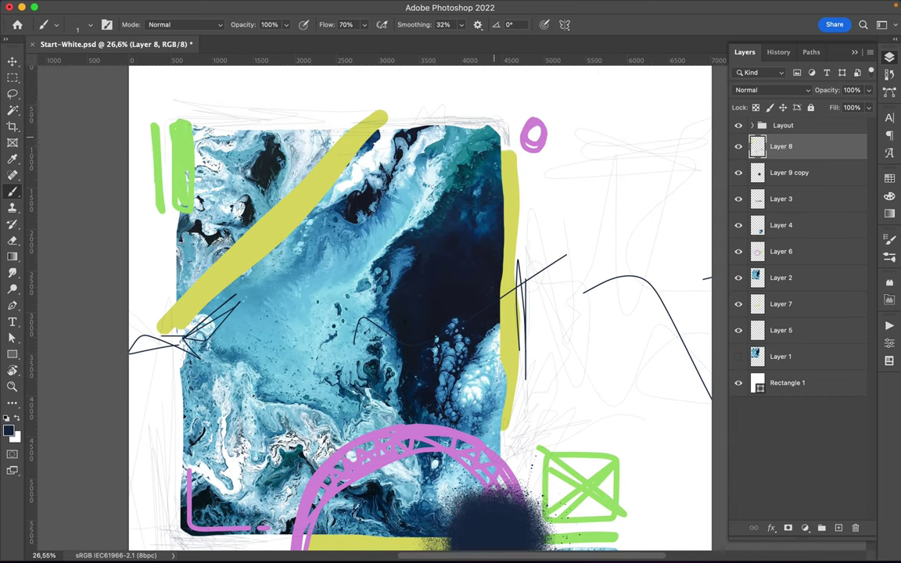
{"action": "scroll", "coordinate": [500, 69], "scroll_direction": "down", "scroll_amount": 3}
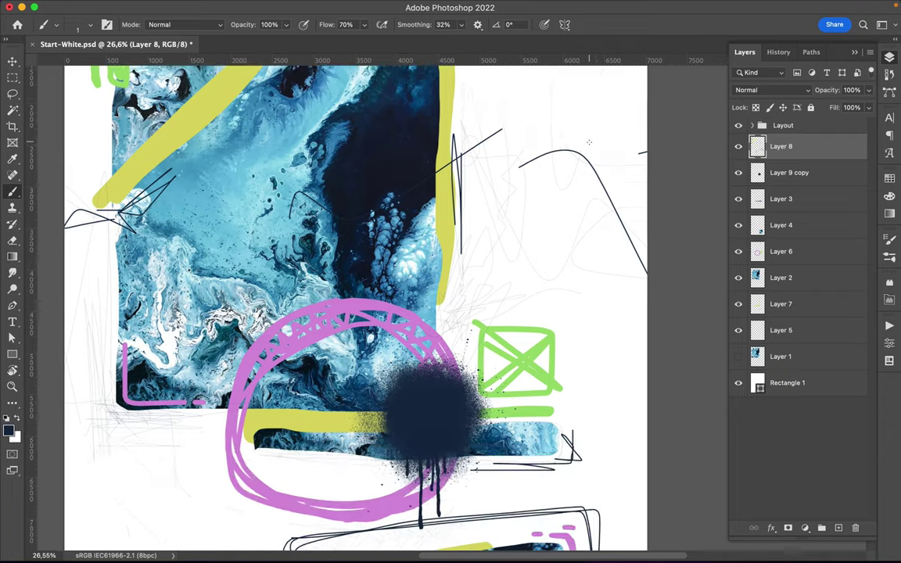
{"action": "scroll", "coordinate": [493, 69], "scroll_direction": "down", "scroll_amount": 3}
{"action": "scroll", "coordinate": [482, 69], "scroll_direction": "down", "scroll_amount": 3}
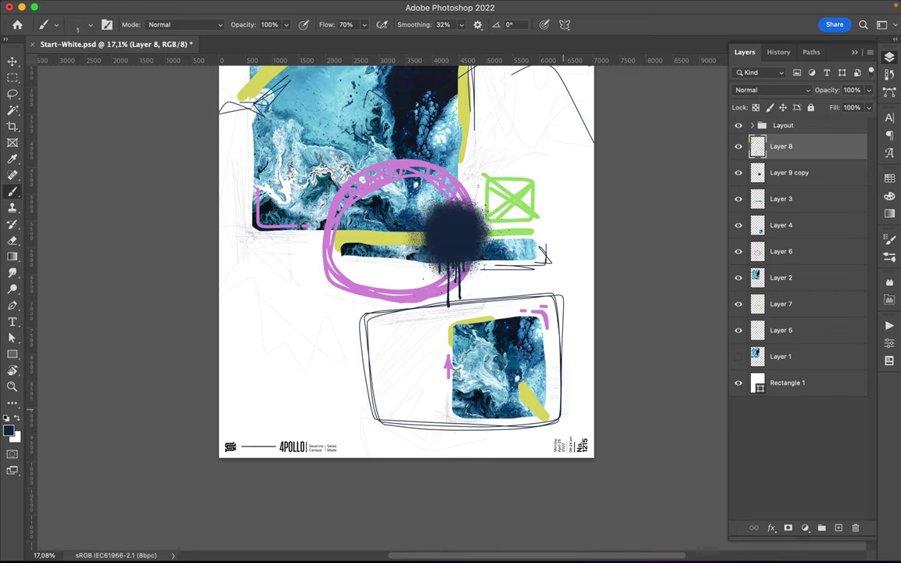
{"action": "scroll", "coordinate": [407, 313], "scroll_direction": "up", "scroll_amount": 5}
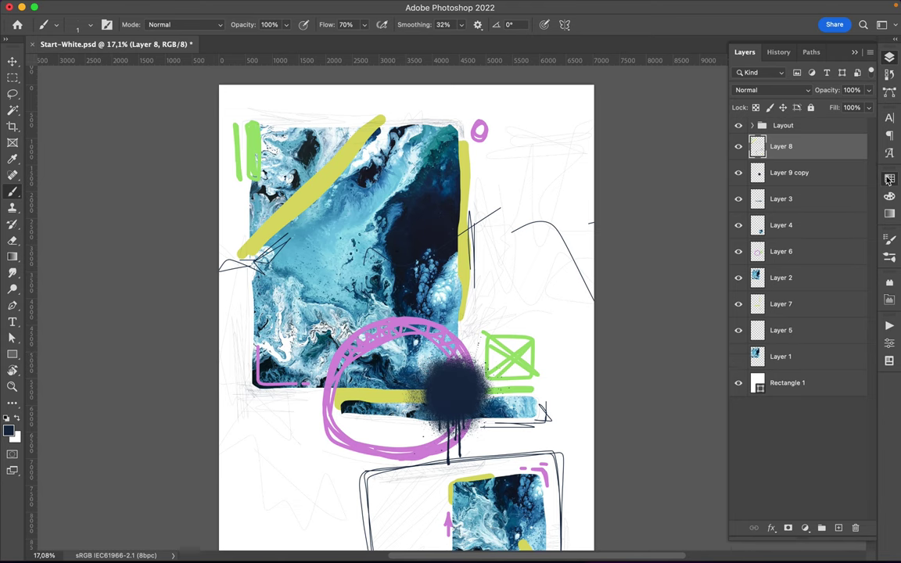
- Show the colour swatches and set the brush size to 20 px
{"action": "left_click", "coordinate": [889, 179]}
{"action": "right_click", "coordinate": [364, 185]}
{"action": "type", "text": "20"}
{"action": "key", "text": "Return"}
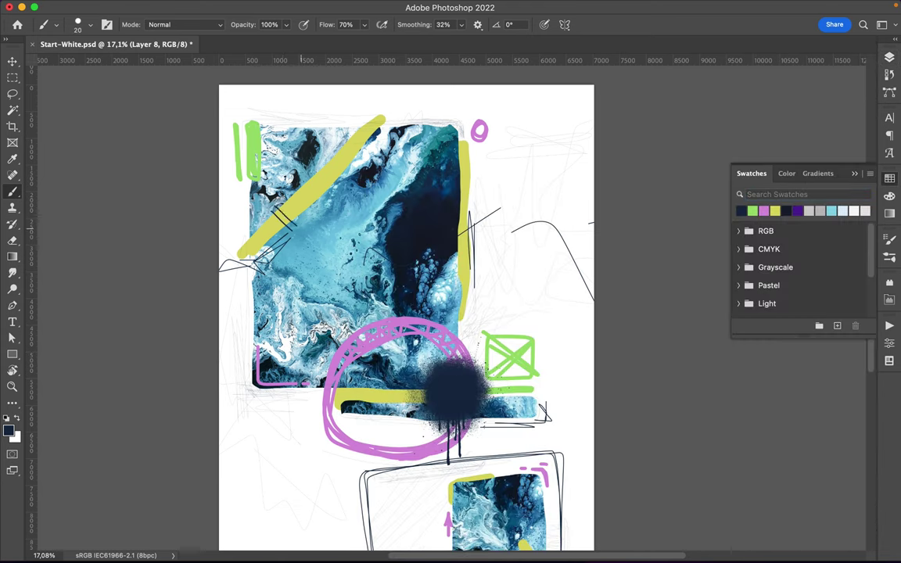
- Draw thin navy lines along the yellow diagonal, beside the top image and inside the pink circle
{"action": "left_click_drag", "start_coordinate": [327, 187], "coordinate": [360, 136]}
{"action": "left_click_drag", "start_coordinate": [453, 254], "coordinate": [452, 298]}
{"action": "left_click_drag", "start_coordinate": [351, 426], "coordinate": [373, 385]}
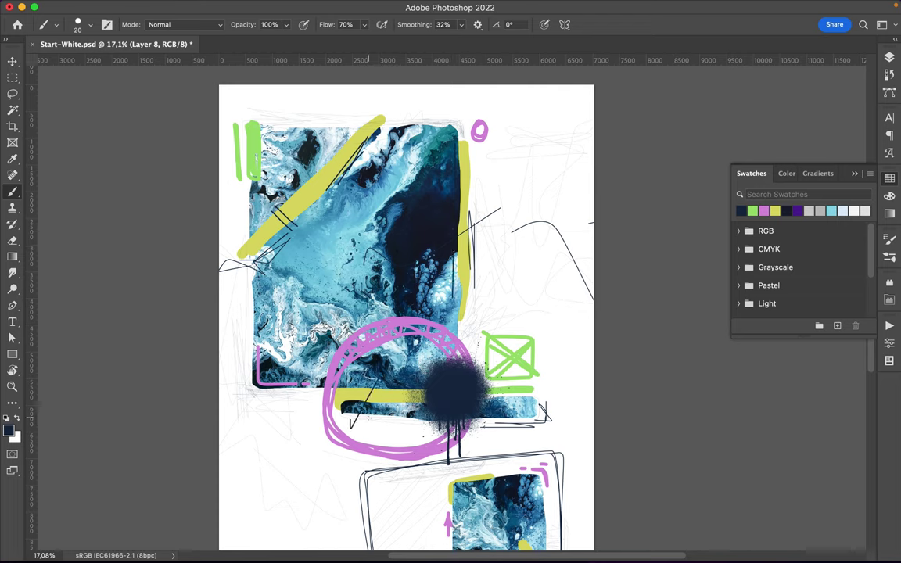
{"action": "left_click_drag", "start_coordinate": [368, 431], "coordinate": [421, 416]}
- Undo the last line inside the pink circle and make the brush slightly thicker
{"action": "right_click", "coordinate": [346, 388]}
{"action": "key", "text": "Escape"}
{"action": "key", "text": "ctrl+z"}
{"action": "right_click", "coordinate": [387, 188]}
{"action": "left_click_drag", "start_coordinate": [457, 213], "coordinate": [464, 217]}
{"action": "key", "text": "Return"}
- Add thin navy lines near the pink circle's top, along the lower frame and the lower image's edge
{"action": "left_click_drag", "start_coordinate": [318, 304], "coordinate": [435, 328]}
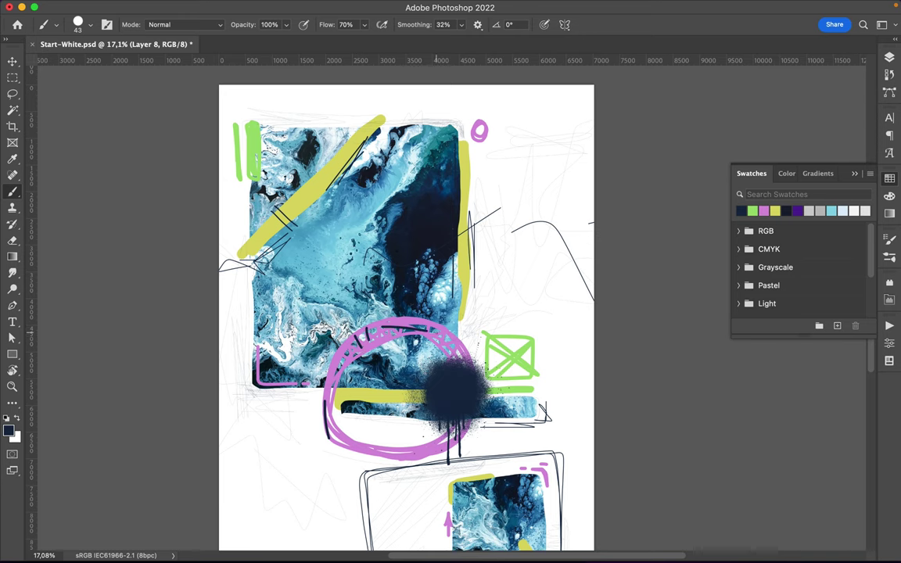
{"action": "scroll", "coordinate": [514, 300], "scroll_direction": "down", "scroll_amount": 2}
{"action": "left_click_drag", "start_coordinate": [463, 281], "coordinate": [464, 305]}
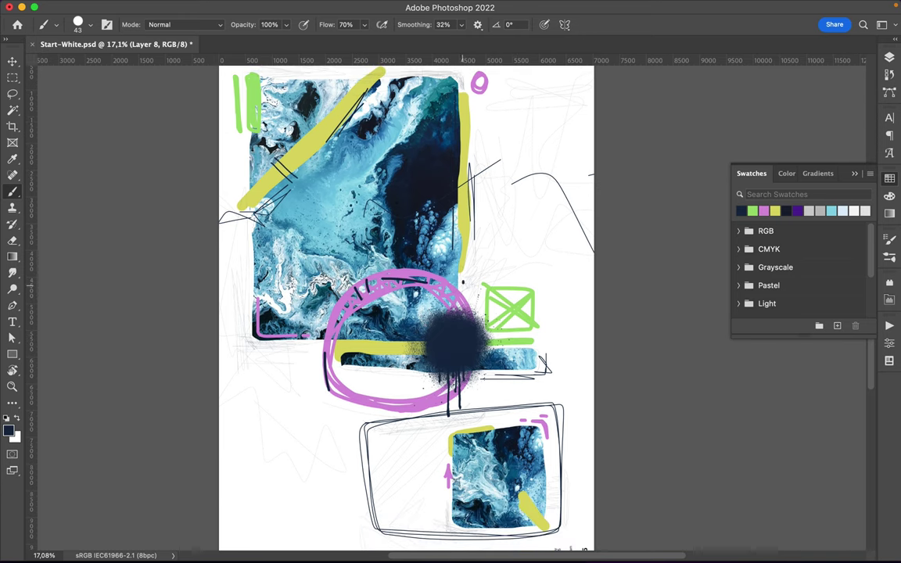
{"action": "left_click_drag", "start_coordinate": [447, 428], "coordinate": [501, 428]}
{"action": "mouse_move", "coordinate": [558, 428]}
{"action": "left_mouse_down"}
{"action": "mouse_move", "coordinate": [559, 475]}
{"action": "mouse_move", "coordinate": [533, 518]}
{"action": "left_mouse_up"}
{"action": "left_click_drag", "start_coordinate": [526, 493], "coordinate": [539, 516]}
{"action": "left_click_drag", "start_coordinate": [388, 421], "coordinate": [428, 414]}
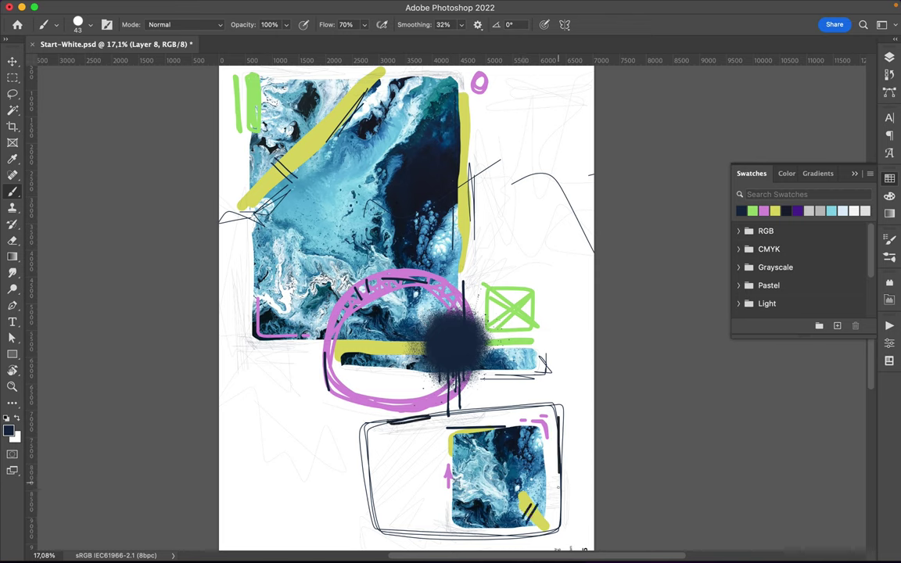
- Add short strokes near the lower image and top image edge, plus curved scribbles inside the pink circle
{"action": "mouse_move", "coordinate": [439, 490]}
{"action": "left_mouse_down"}
{"action": "mouse_move", "coordinate": [473, 481]}
{"action": "mouse_move", "coordinate": [443, 484]}
{"action": "left_mouse_up"}
{"action": "scroll", "coordinate": [427, 481], "scroll_direction": "up", "scroll_amount": 3}
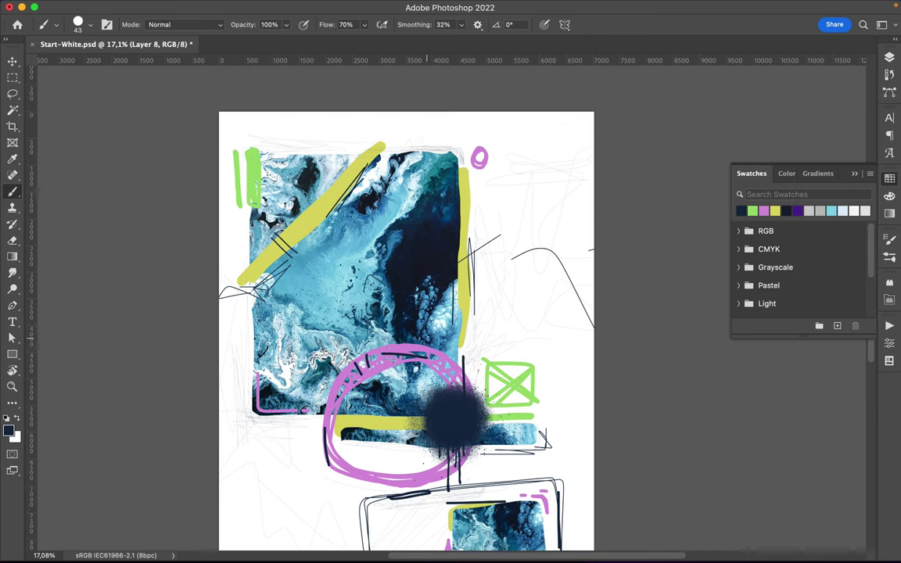
{"action": "left_click_drag", "start_coordinate": [417, 154], "coordinate": [443, 153]}
{"action": "mouse_move", "coordinate": [406, 358]}
{"action": "left_mouse_down"}
{"action": "mouse_move", "coordinate": [374, 379]}
{"action": "mouse_move", "coordinate": [399, 387]}
{"action": "mouse_move", "coordinate": [382, 323]}
{"action": "left_mouse_up"}
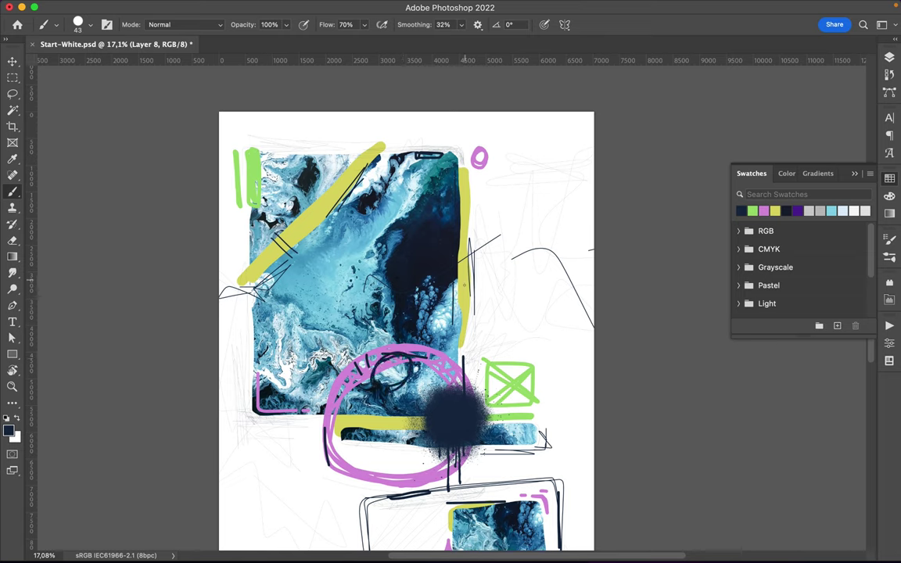
{"action": "scroll", "coordinate": [407, 328], "scroll_direction": "down", "scroll_amount": 1}
{"action": "scroll", "coordinate": [406, 329], "scroll_direction": "down", "scroll_amount": 5}
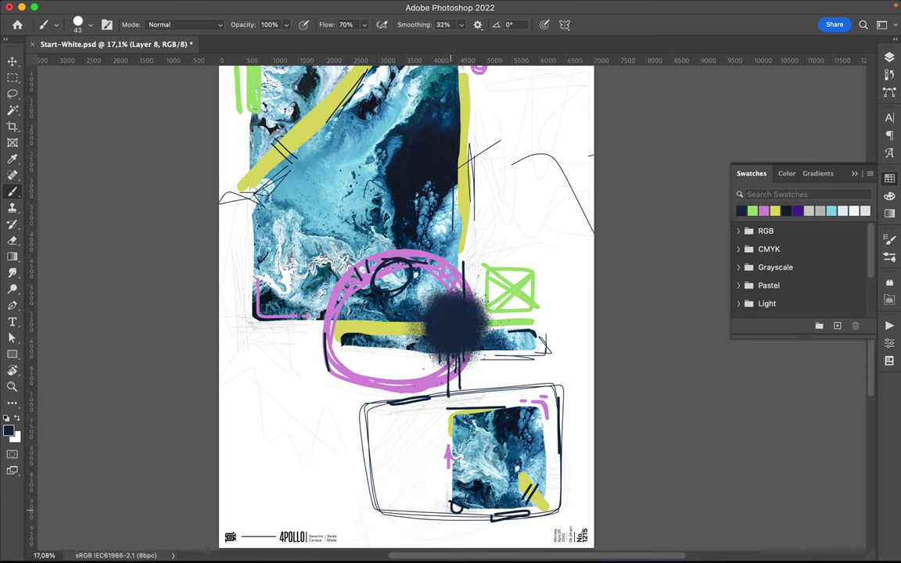
{"action": "scroll", "coordinate": [454, 328], "scroll_direction": "up", "scroll_amount": 2}
{"action": "scroll", "coordinate": [438, 332], "scroll_direction": "down", "scroll_amount": 2}
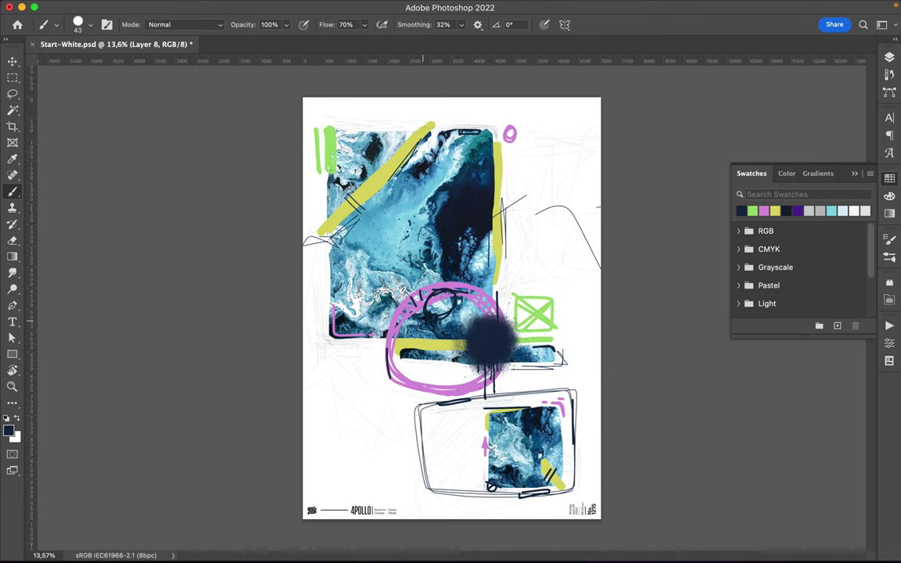
- Enlarge the brush to 194 px
{"action": "right_click", "coordinate": [368, 227]}
{"action": "left_click_drag", "start_coordinate": [453, 211], "coordinate": [474, 197]}
{"action": "key", "text": "Return"}
- Paint thick navy bars on the top image's left, inside the lower frame and around the pink circle
{"action": "mouse_move", "coordinate": [348, 270]}
{"action": "left_mouse_down"}
{"action": "mouse_move", "coordinate": [349, 317]}
{"action": "mouse_move", "coordinate": [363, 364]}
{"action": "mouse_move", "coordinate": [374, 358]}
{"action": "left_mouse_up"}
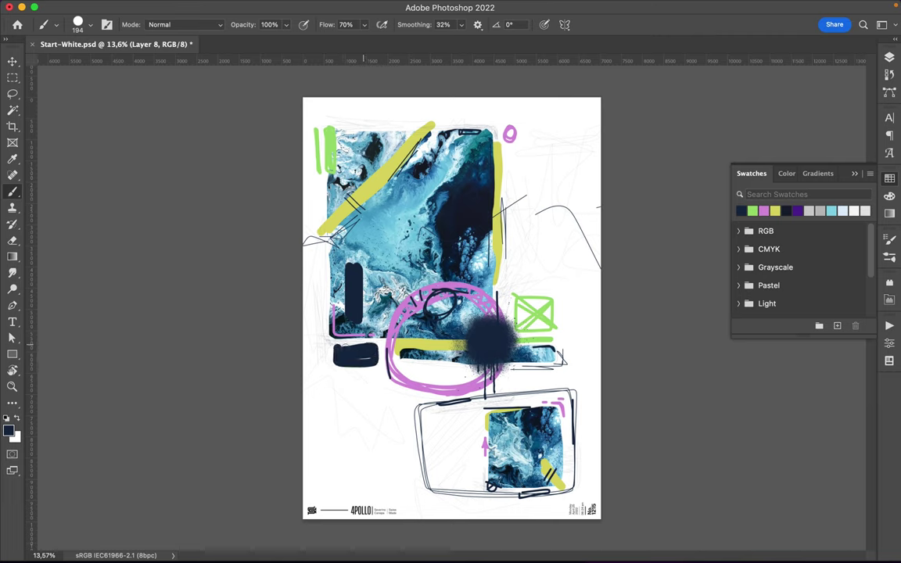
{"action": "left_click_drag", "start_coordinate": [436, 420], "coordinate": [476, 420]}
{"action": "left_click_drag", "start_coordinate": [409, 294], "coordinate": [396, 323]}
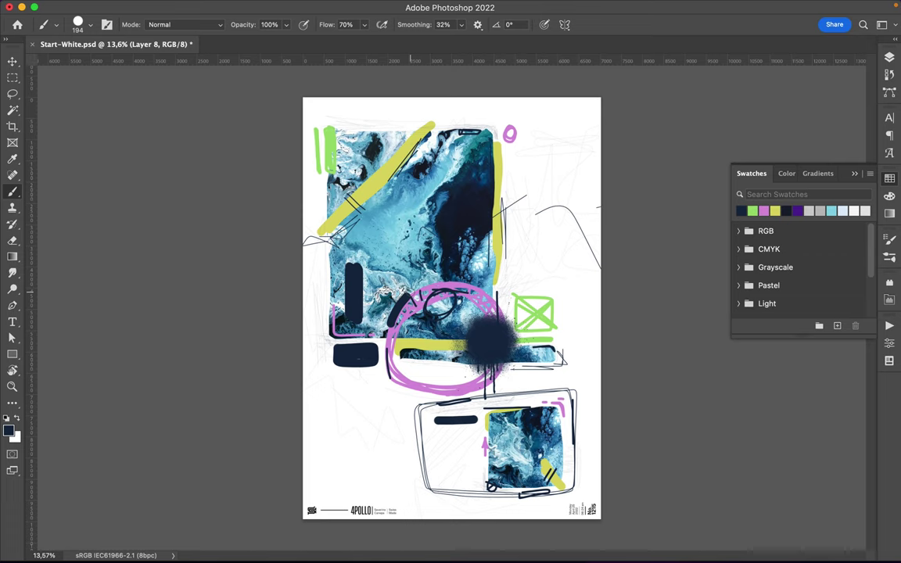
{"action": "left_click_drag", "start_coordinate": [452, 389], "coordinate": [472, 384]}
{"action": "right_click", "coordinate": [459, 390]}
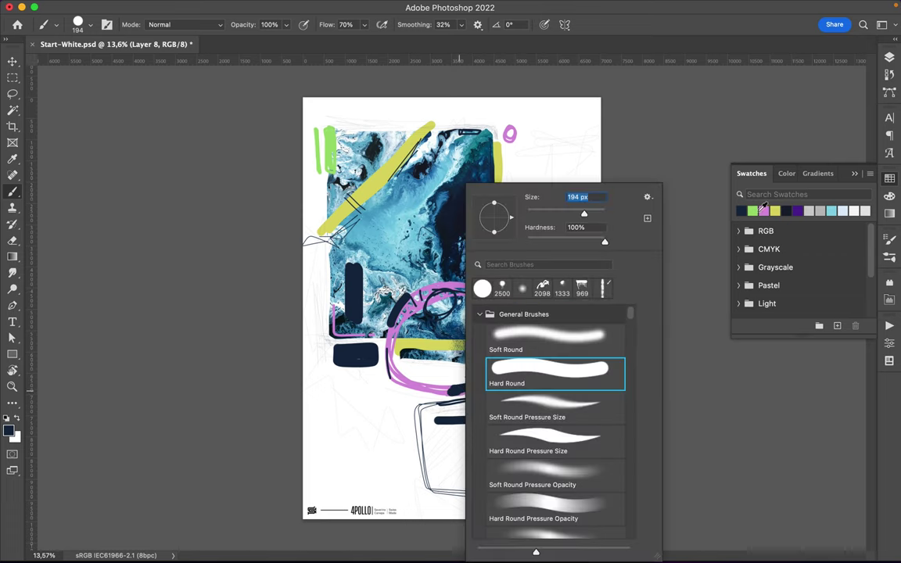
- Pick green and add a new empty Layer 9 above Layer 5
{"action": "left_click", "coordinate": [752, 210]}
{"action": "left_click", "coordinate": [890, 58]}
{"action": "left_click", "coordinate": [784, 338]}
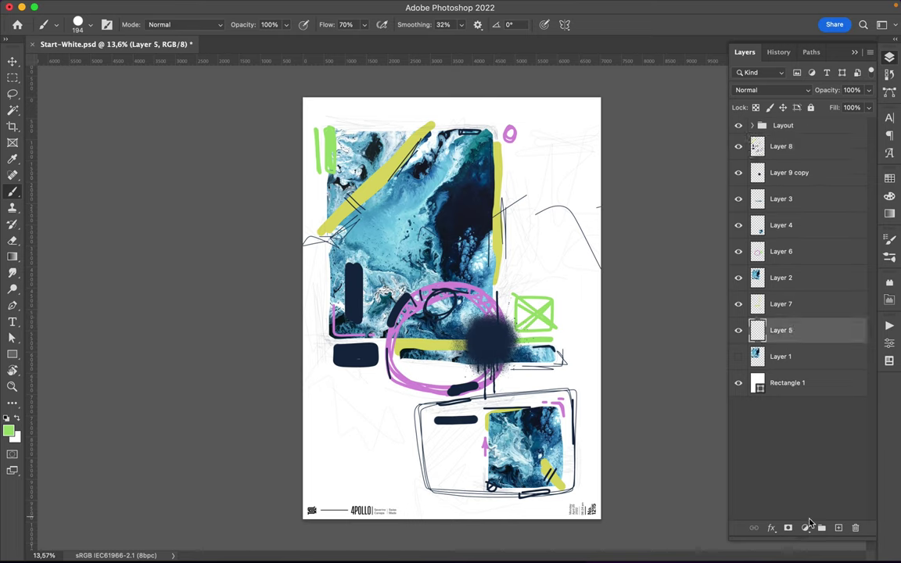
{"action": "left_click", "coordinate": [839, 528]}
- Paint short green dashes by the yellow line, left of the lower image and under the navy bar, then save
{"action": "left_click_drag", "start_coordinate": [774, 332], "coordinate": [778, 368]}
{"action": "left_click_drag", "start_coordinate": [500, 167], "coordinate": [514, 166]}
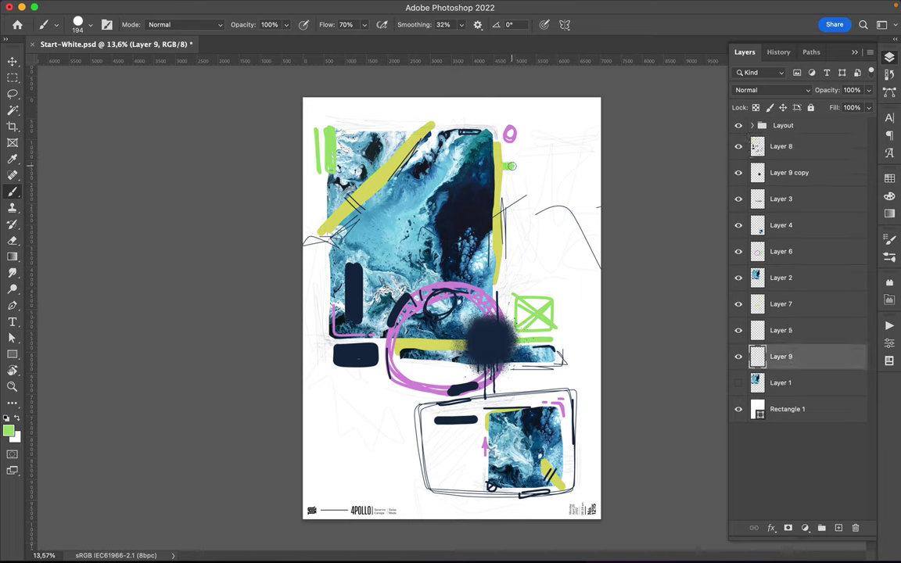
{"action": "left_click_drag", "start_coordinate": [466, 456], "coordinate": [488, 456]}
{"action": "left_click_drag", "start_coordinate": [462, 470], "coordinate": [486, 471]}
{"action": "left_click_drag", "start_coordinate": [359, 343], "coordinate": [359, 377]}
{"action": "left_click_drag", "start_coordinate": [377, 341], "coordinate": [377, 383]}
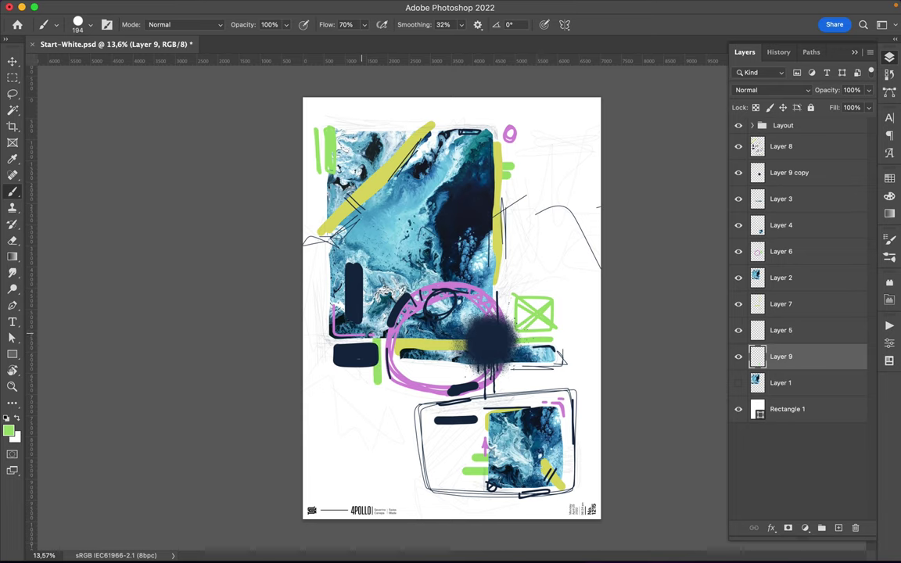
{"action": "key", "text": "ctrl+s"}
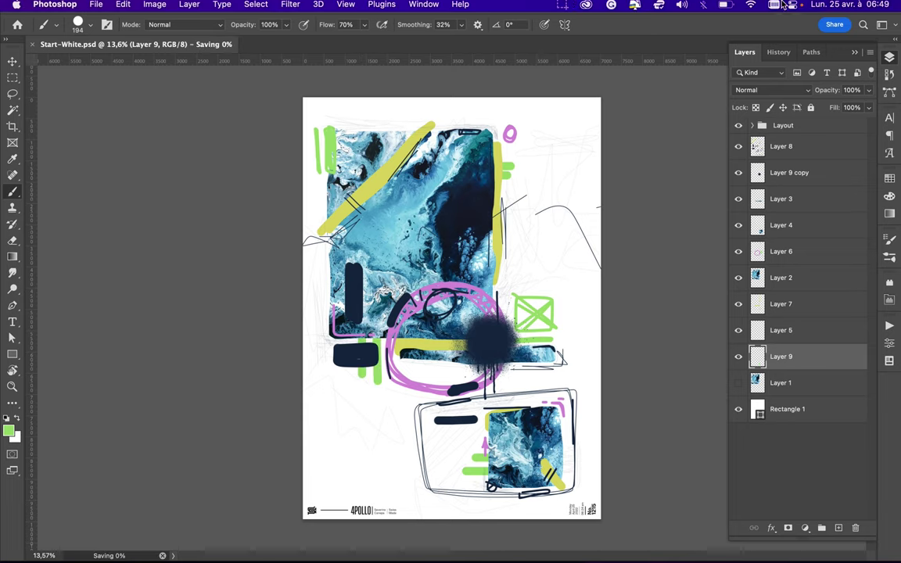